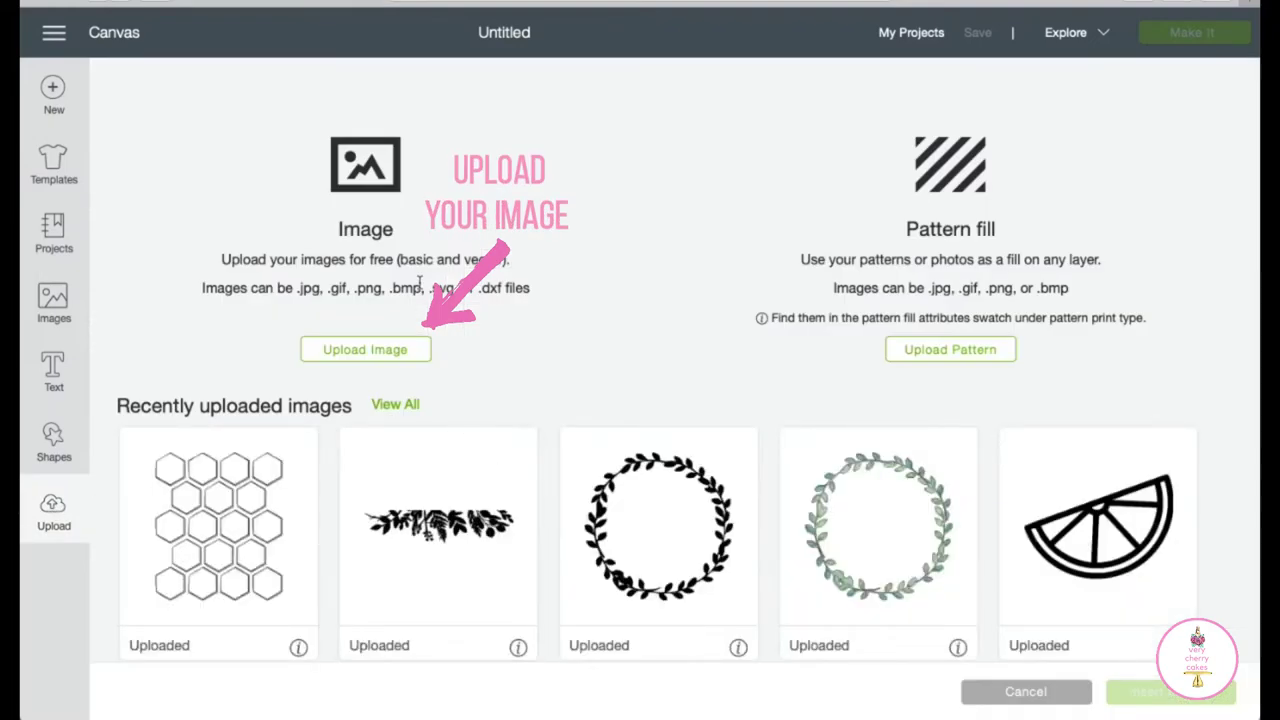
Step: Upload ecolab.jpg from the Desktop as a new image and set its image type to Simple
click(382, 359)
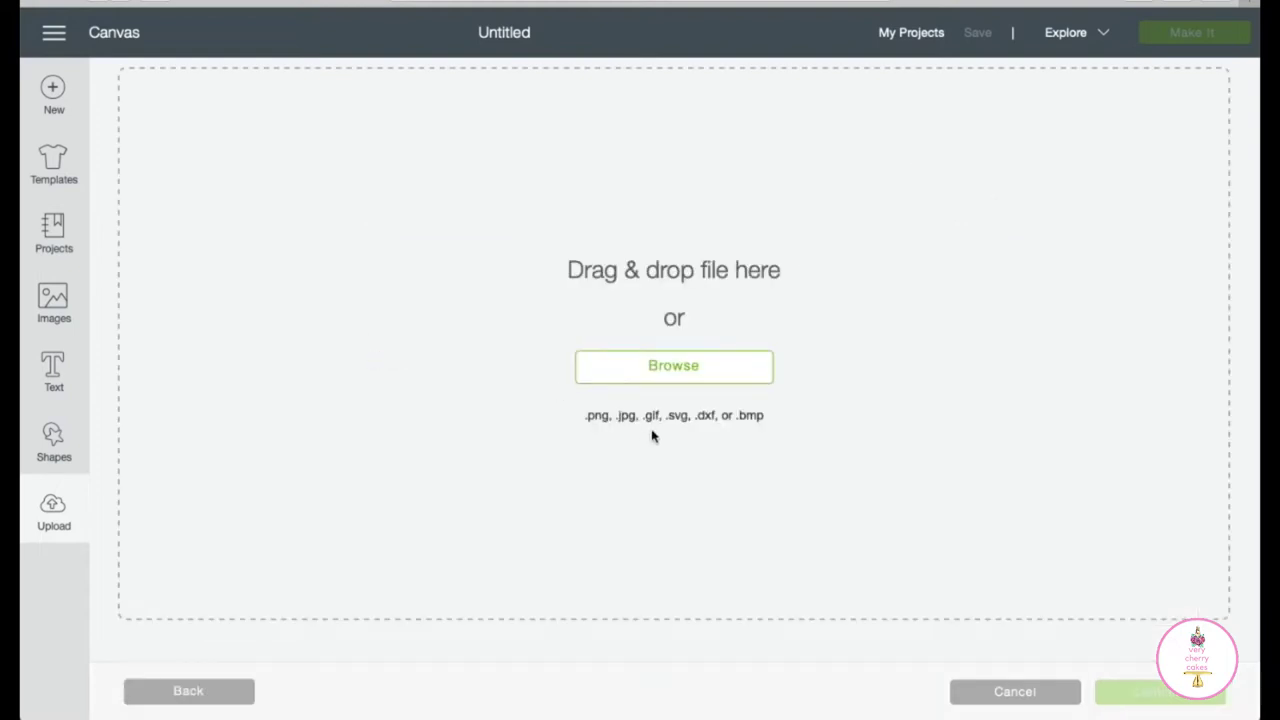
click(684, 379)
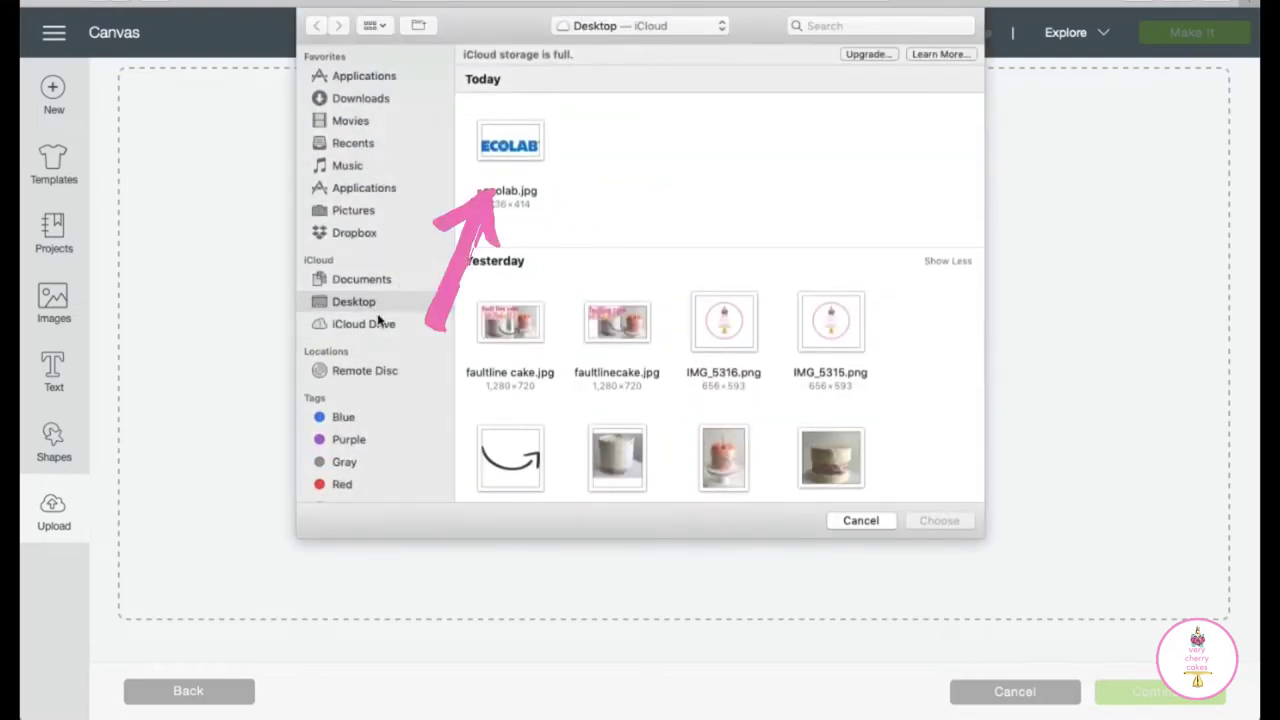
click(513, 147)
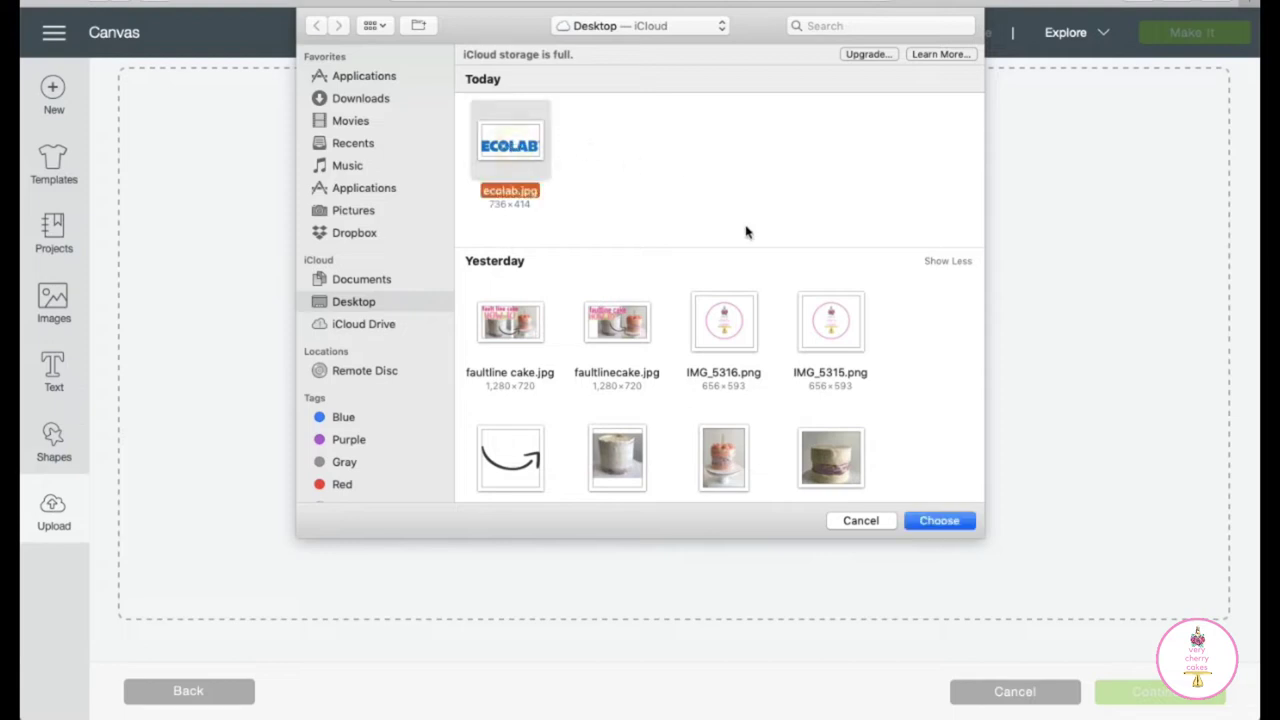
click(955, 528)
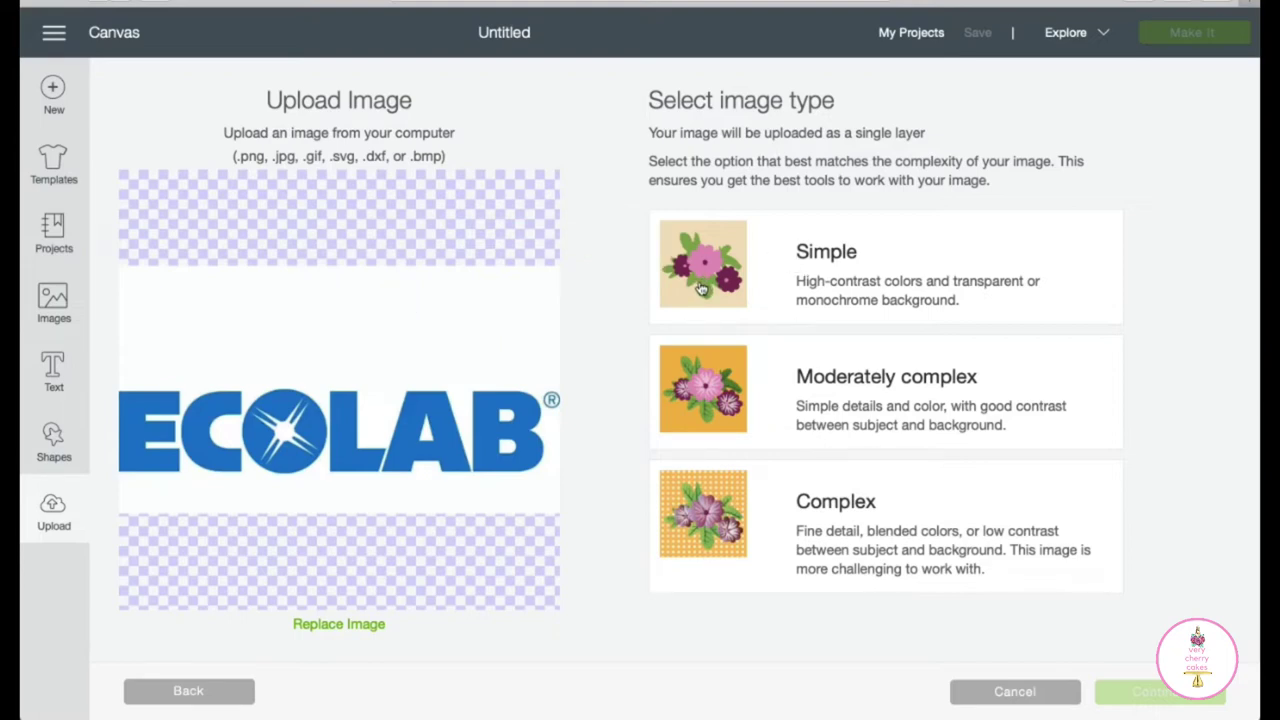
click(728, 272)
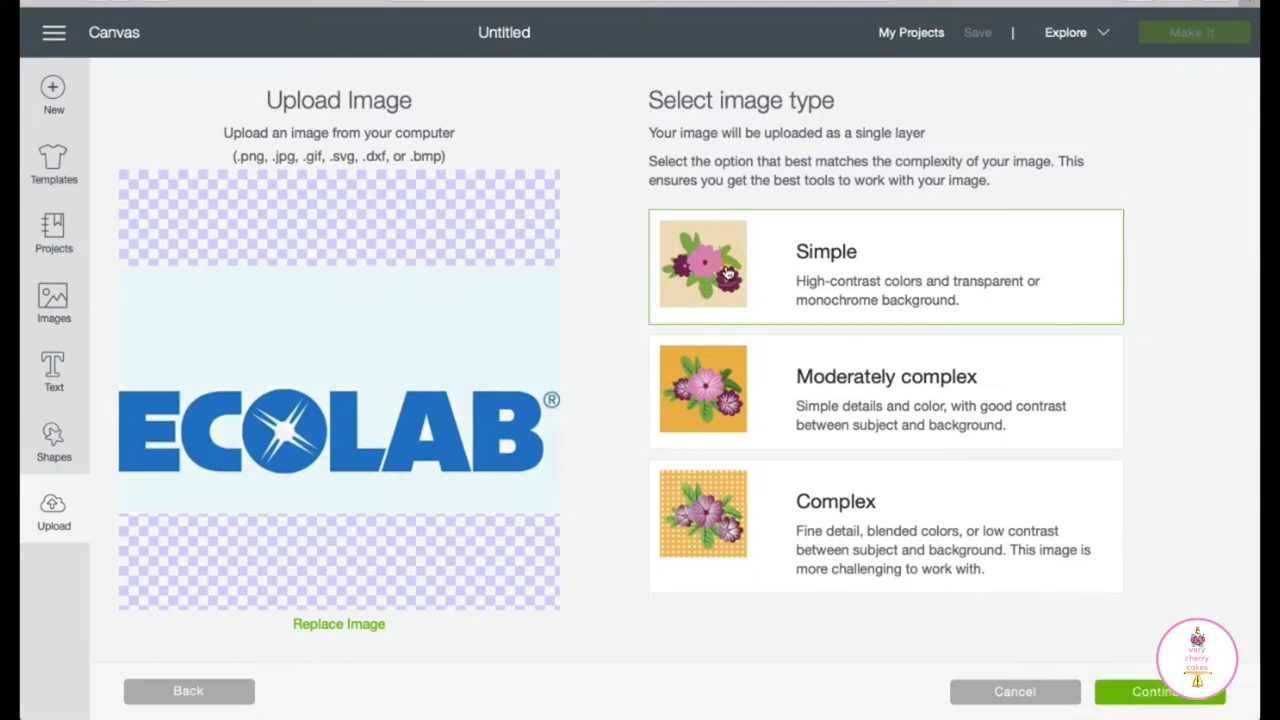
click(1160, 704)
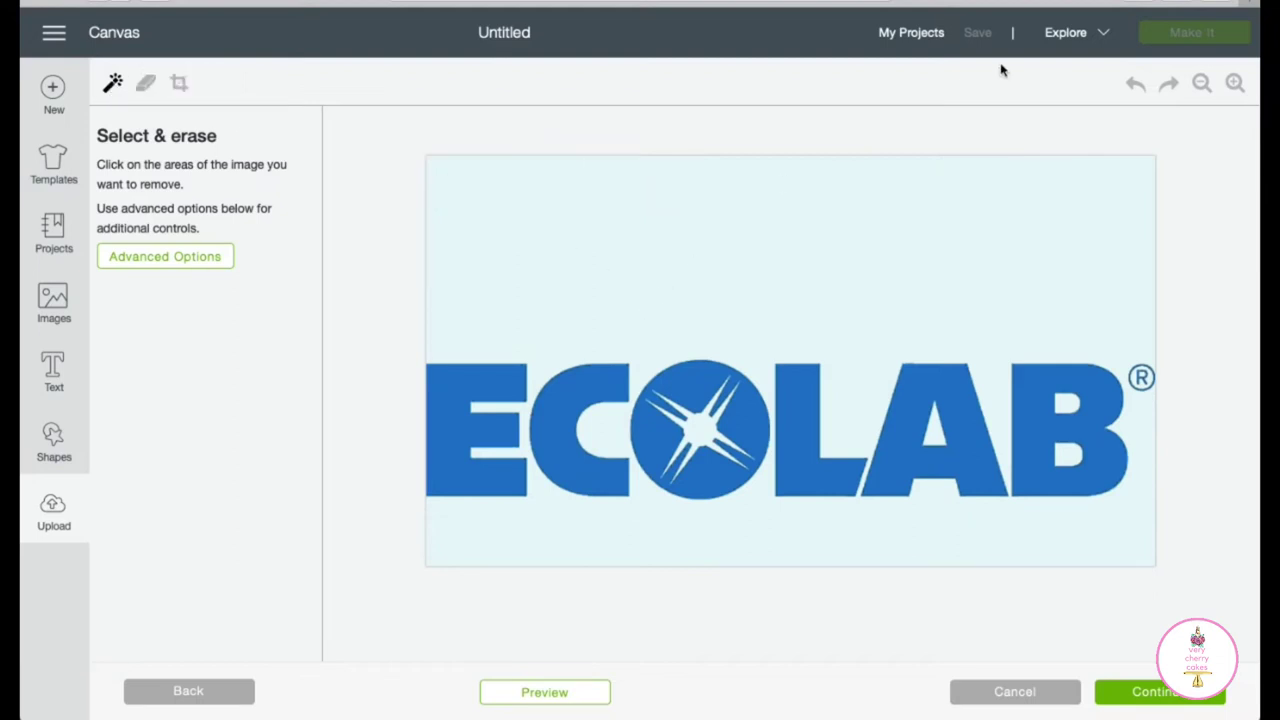
Step: Remove the light blue background around the ECOLAB letters and inside the star in the O
click(1234, 84)
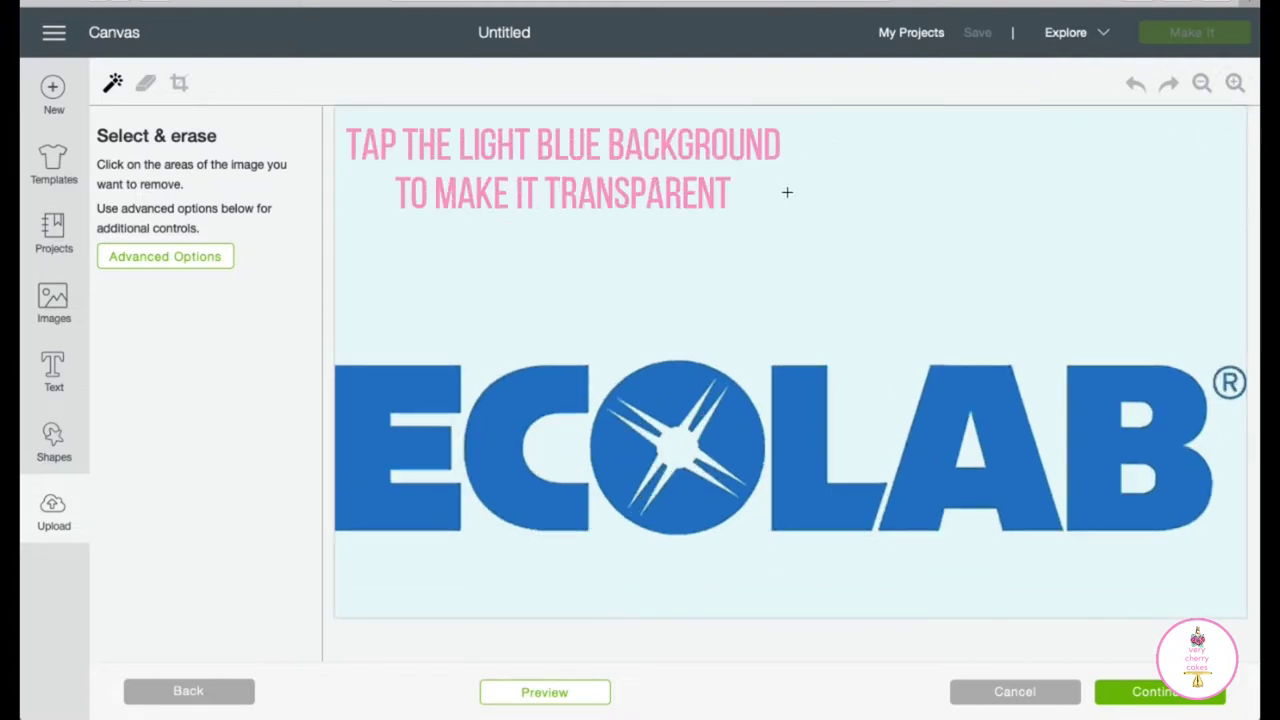
click(787, 192)
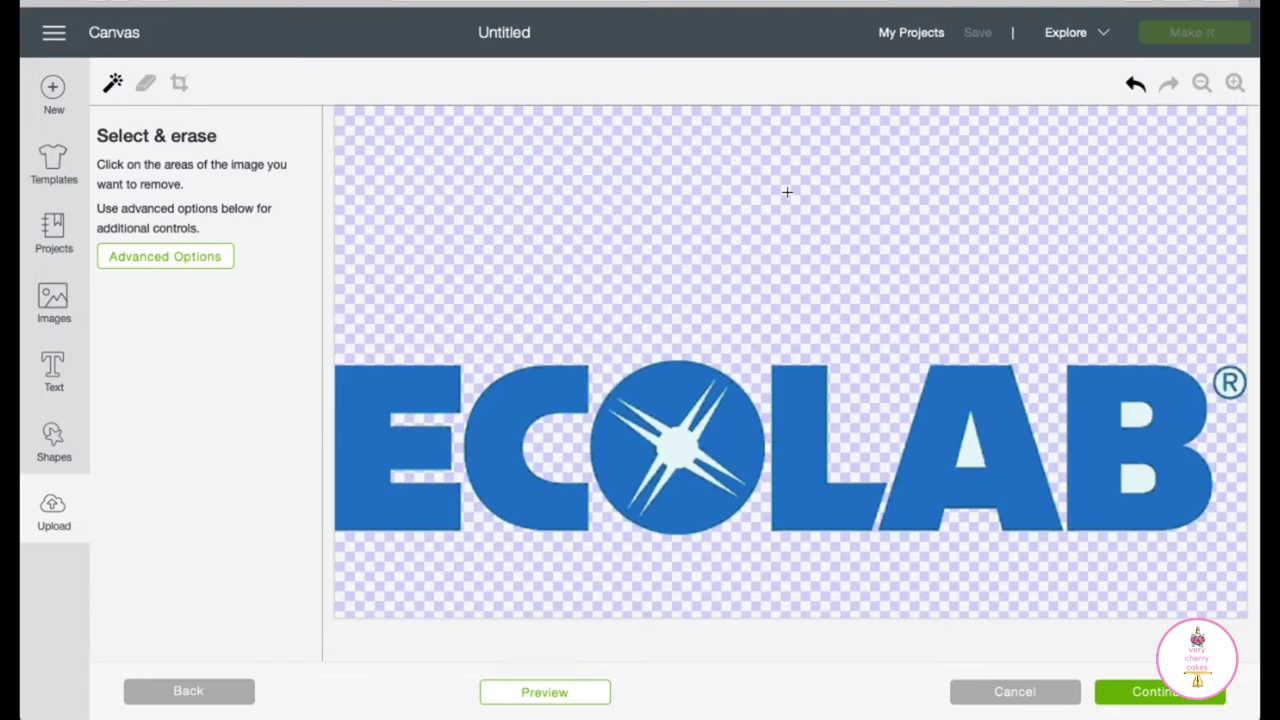
click(1235, 83)
click(1236, 84)
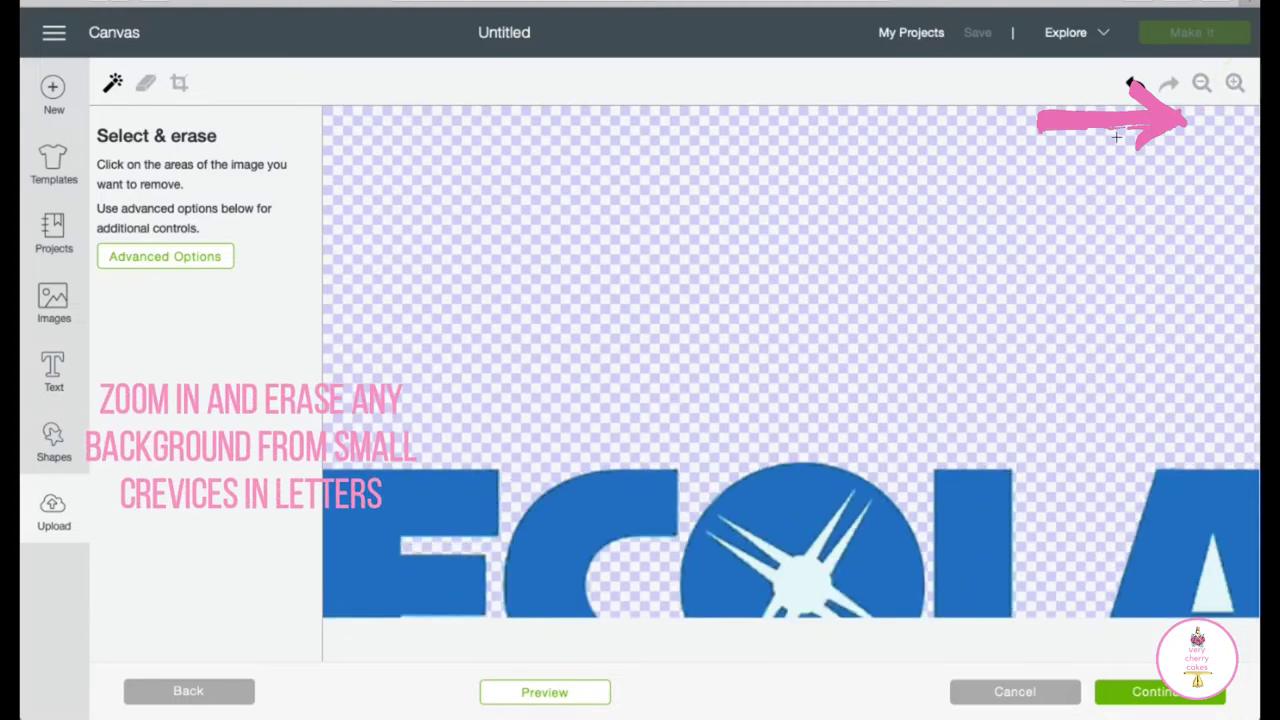
scroll(1097, 225, down, 5)
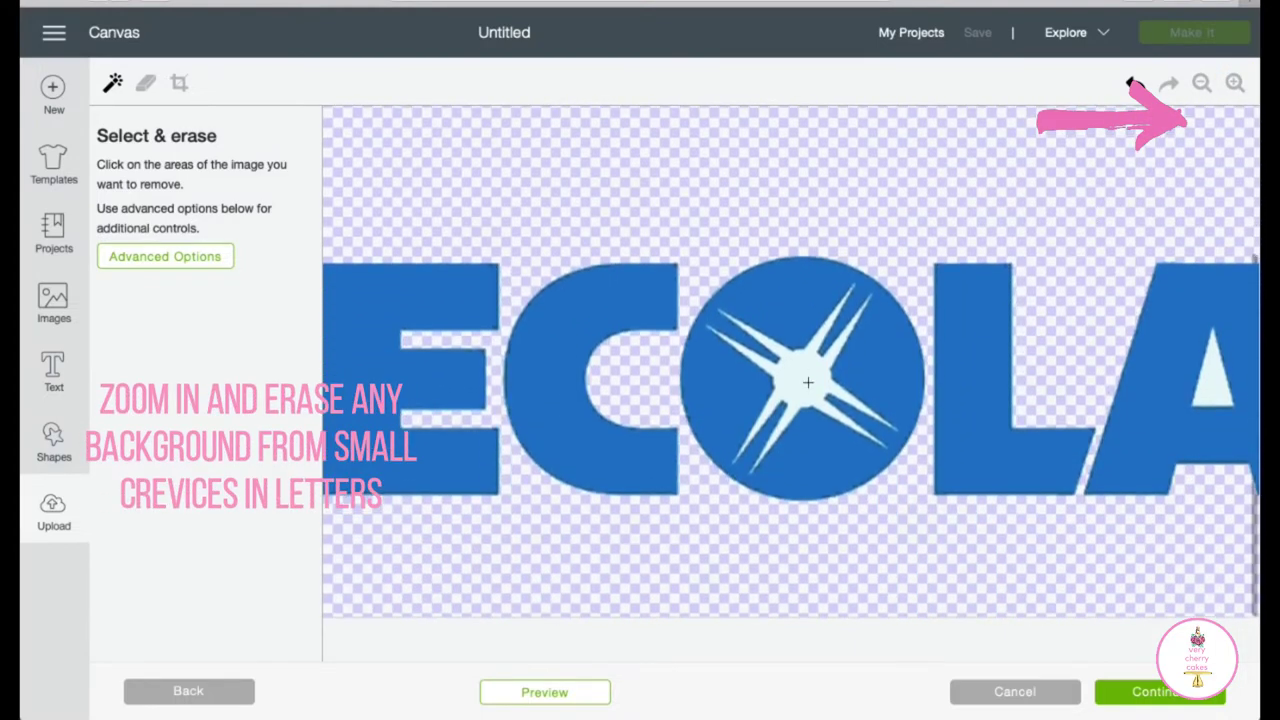
click(808, 382)
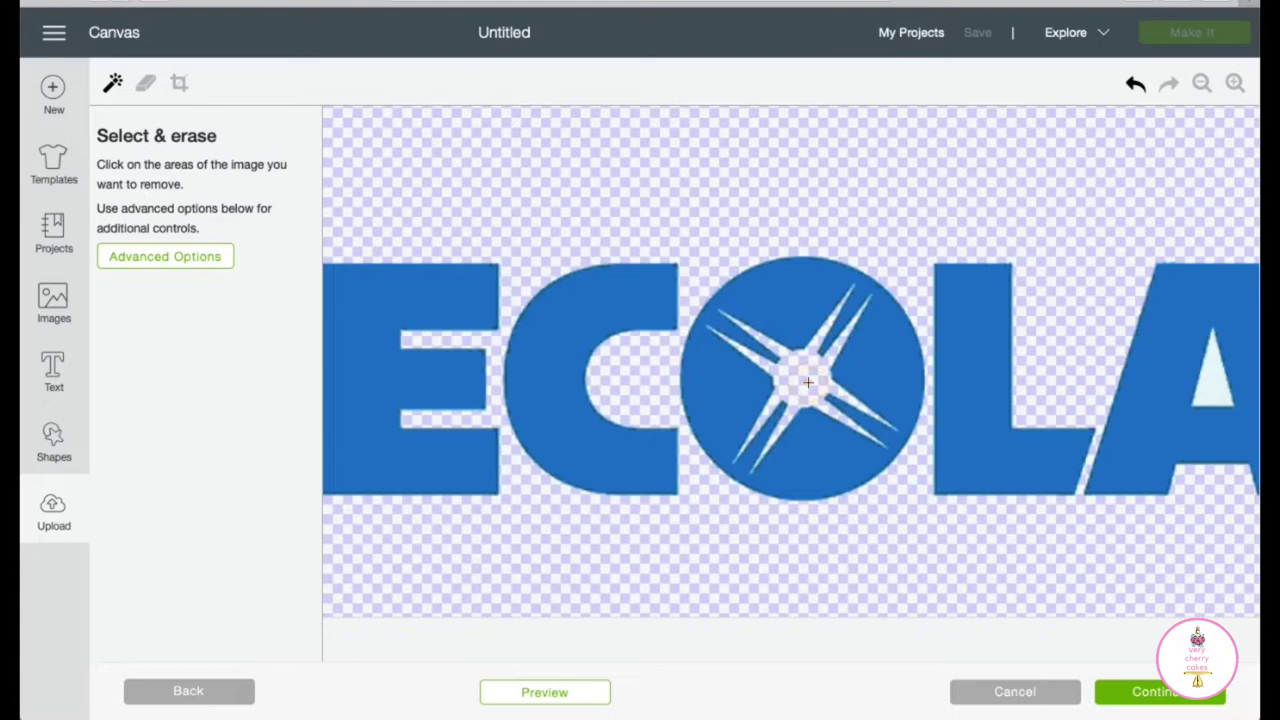
Step: Remove the leftover background enclosed in the letter A and in both openings of the letter B
scroll(808, 382, right, 5)
click(873, 417)
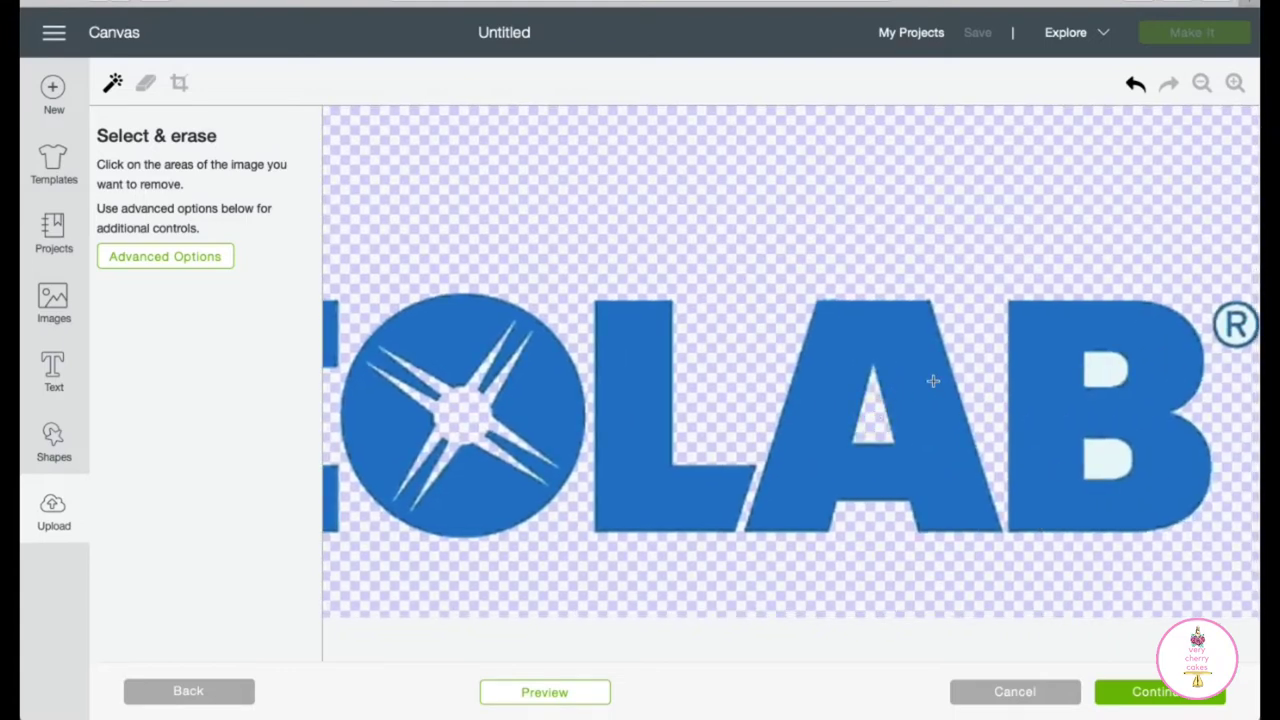
click(1112, 375)
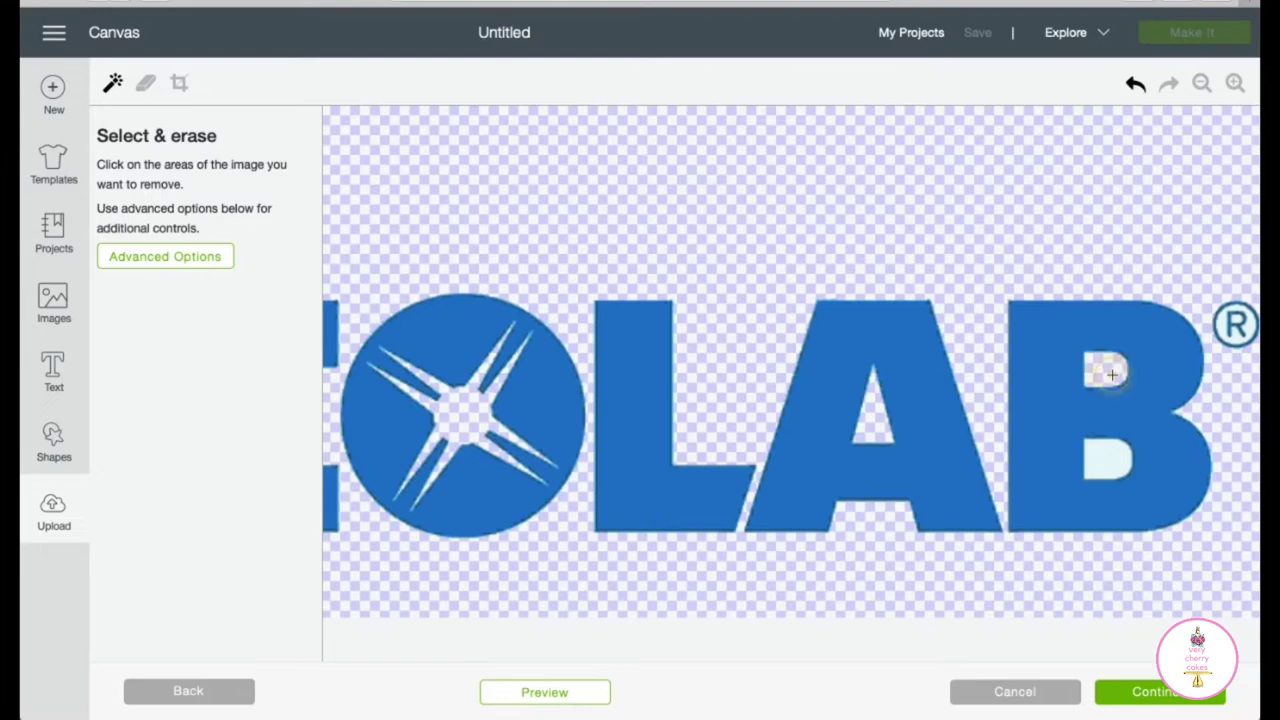
click(1113, 464)
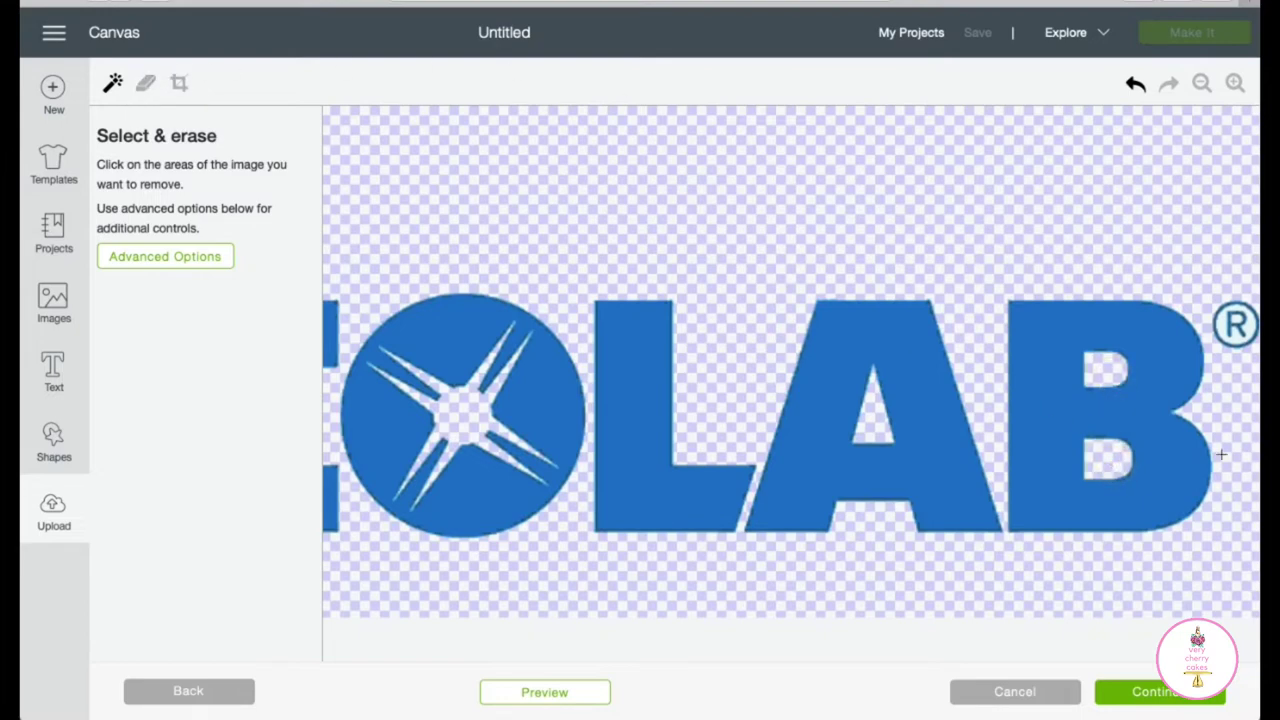
Step: Erase the registered trademark symbol beside the B and preview the resulting cut image
click(145, 84)
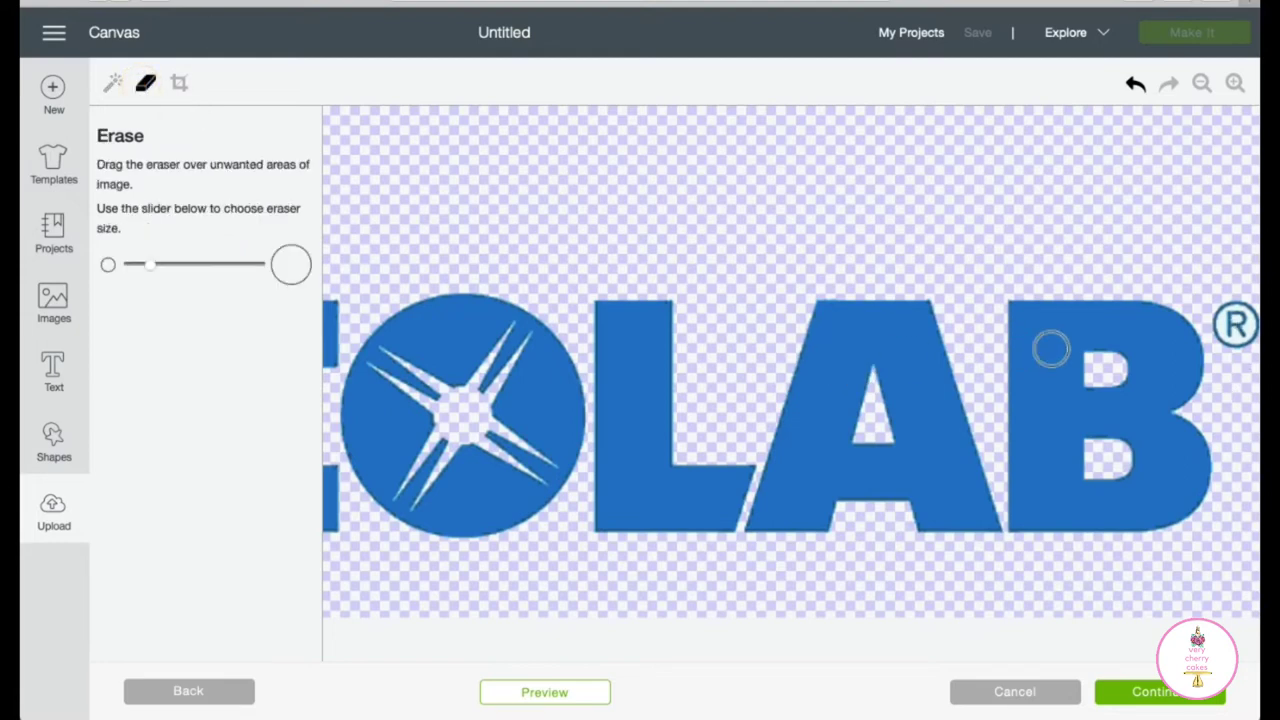
mouse_move(1220, 300)
mouse_down()
mouse_move(1242, 346)
mouse_move(1246, 309)
mouse_up()
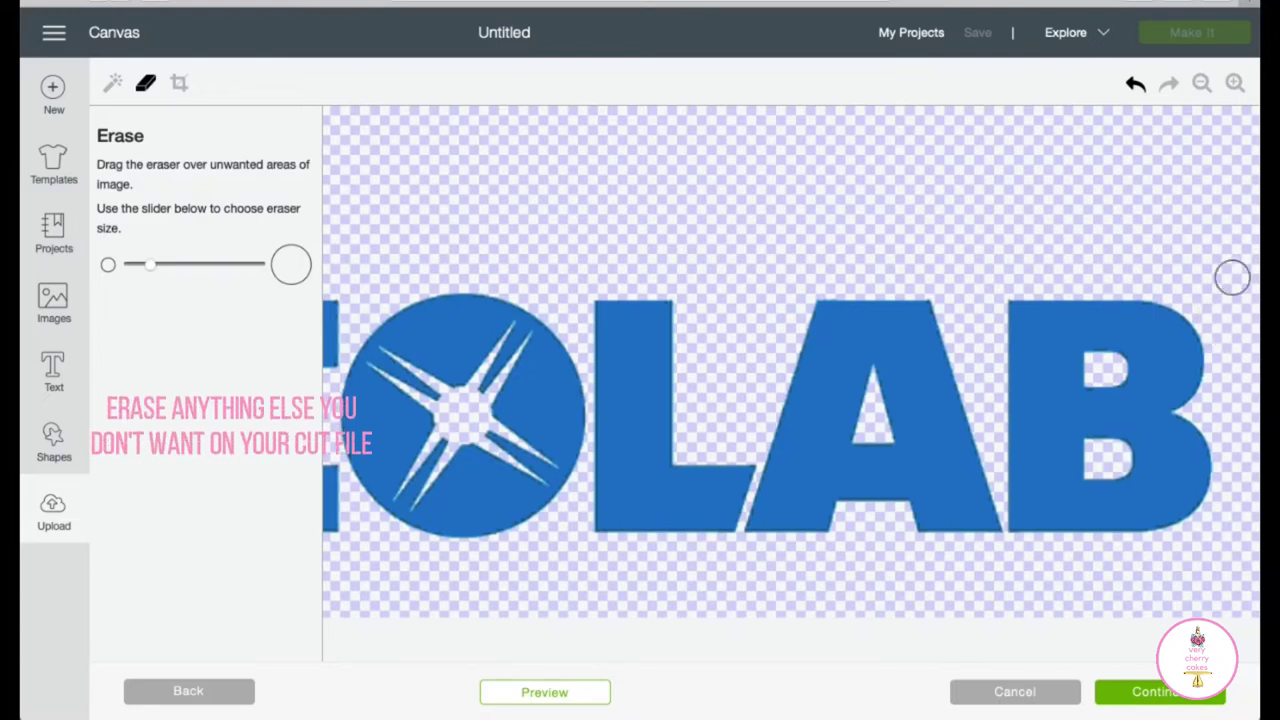
scroll(1053, 186, left, 8)
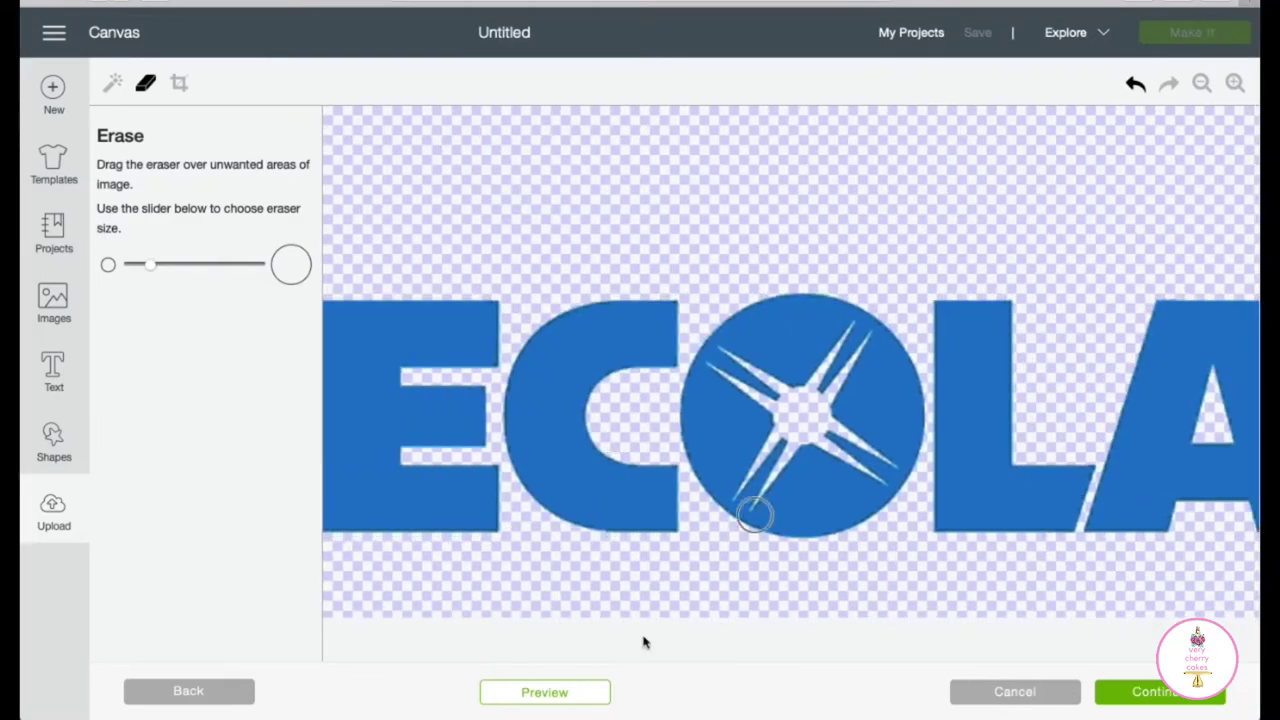
click(568, 692)
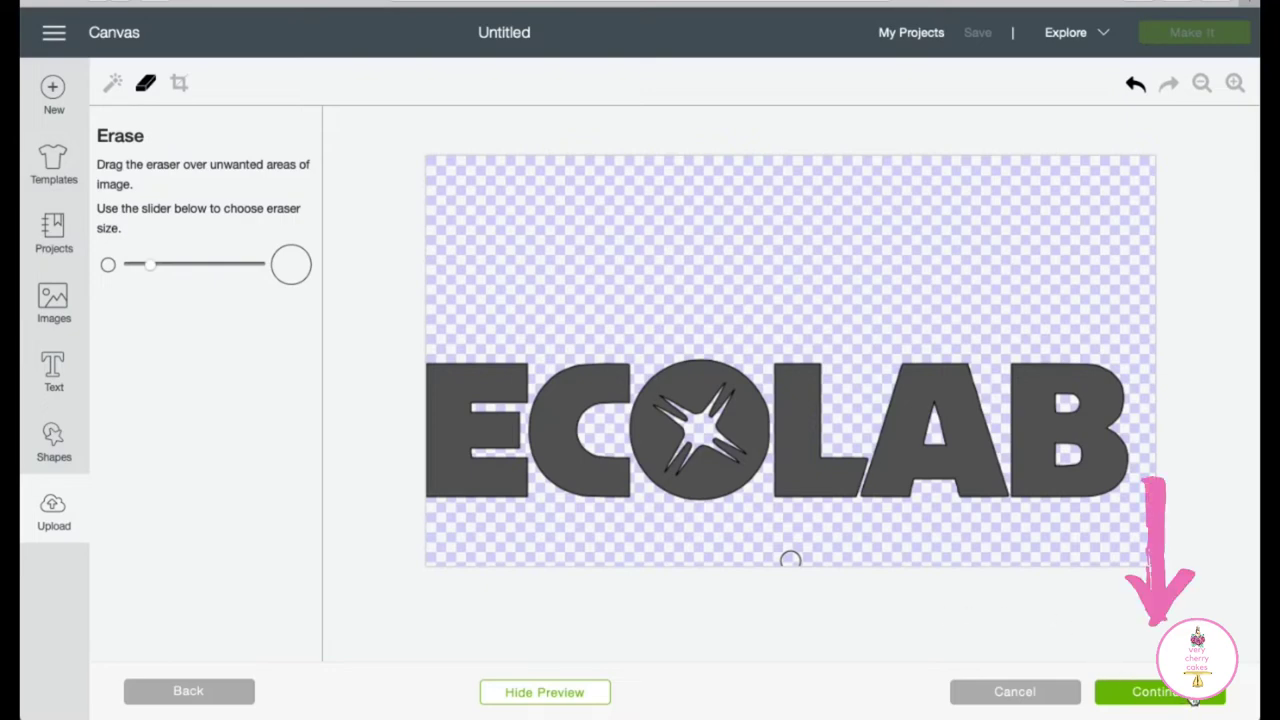
Step: Save the cleaned logo as a Cut image named ecolab with the tags "logo , ecolab"
click(1193, 696)
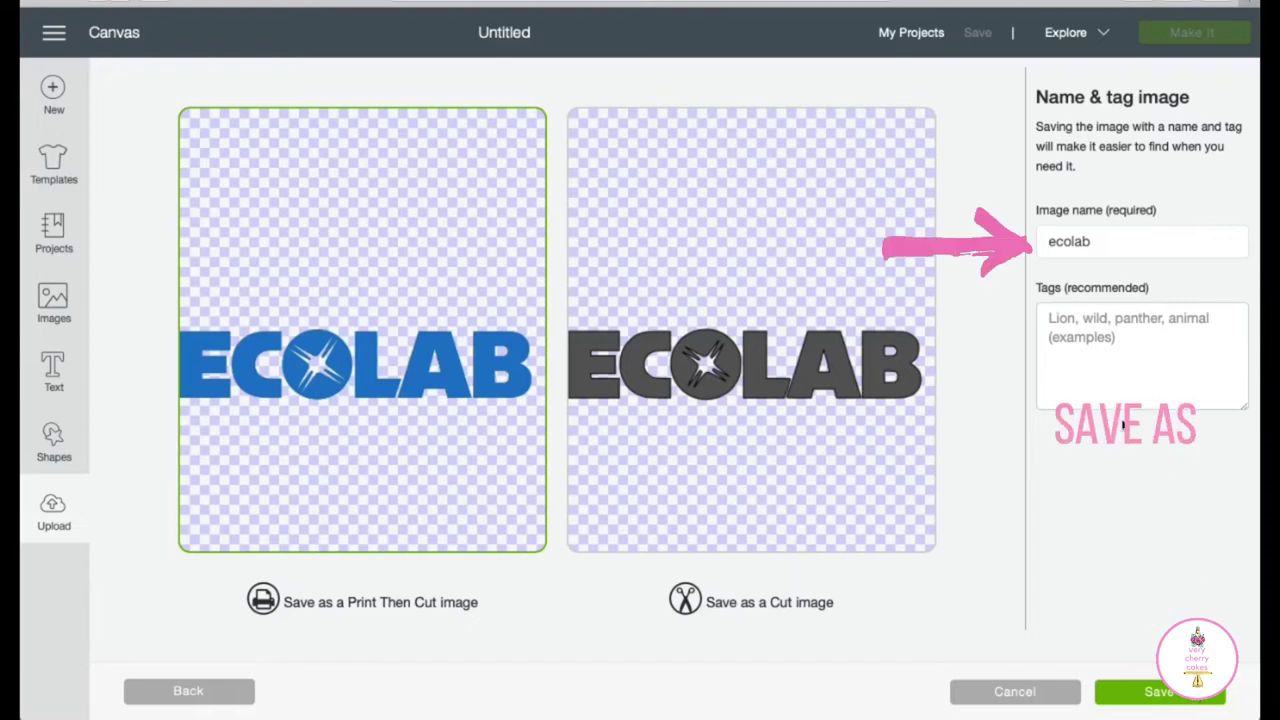
click(846, 452)
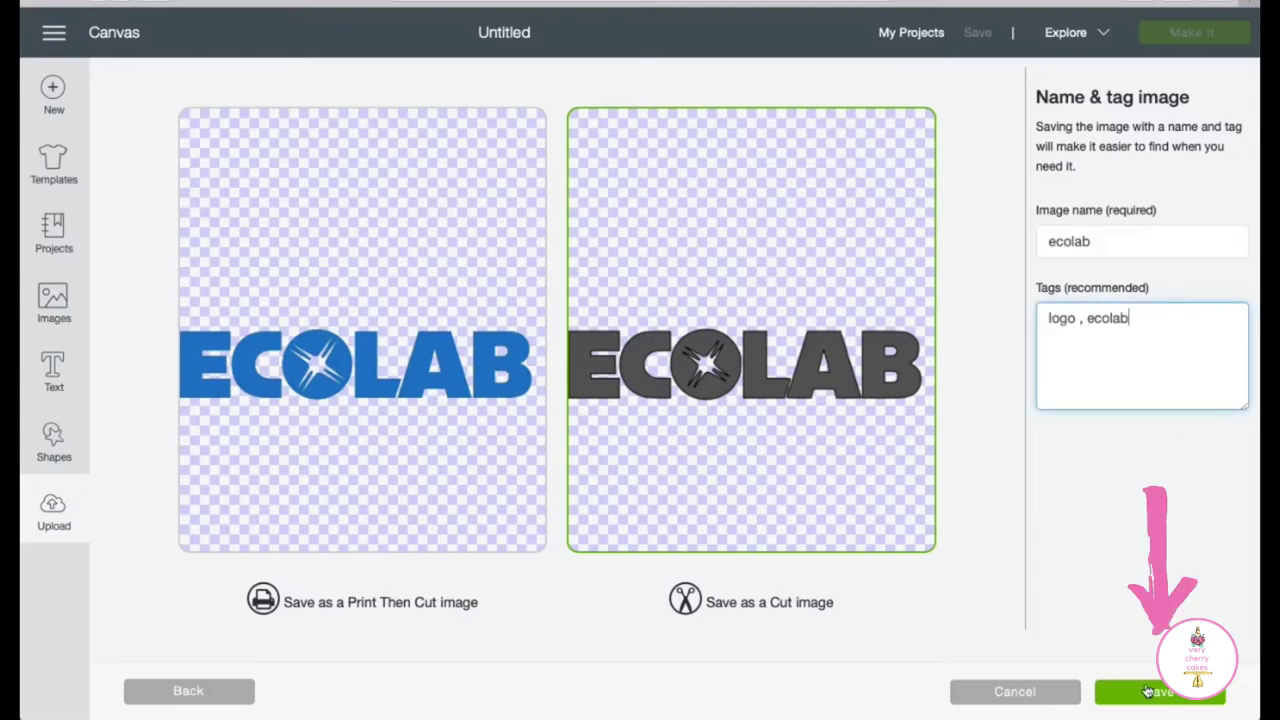
click(1150, 692)
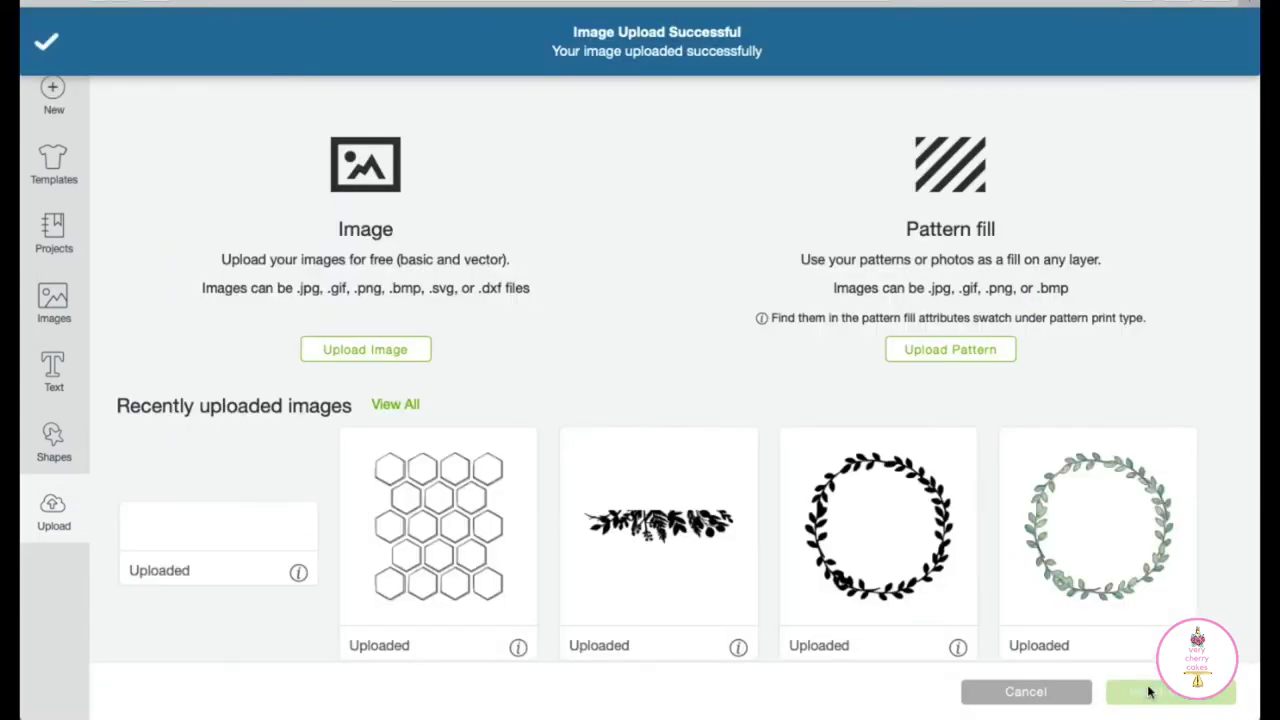
Step: Insert the uploaded ECOLAB image into the canvas and move it down to about the 5 to 7 inch rows
click(237, 540)
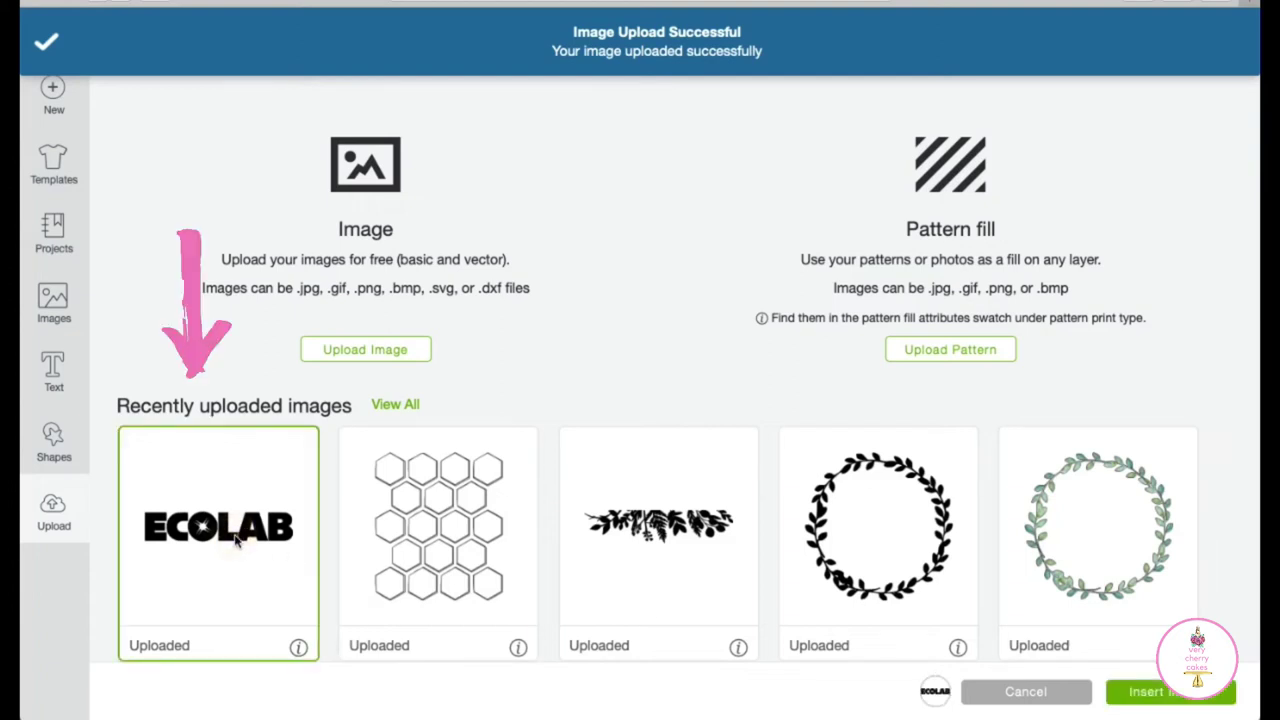
click(1182, 697)
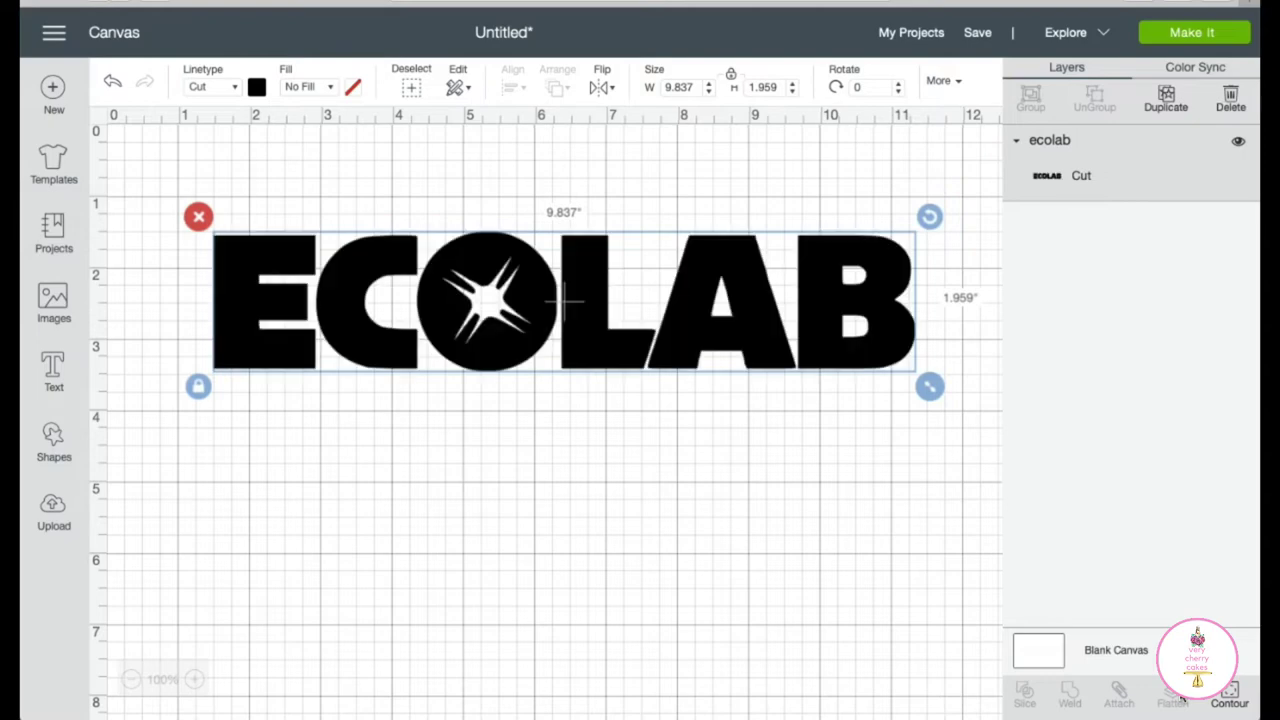
drag(706, 260, 698, 524)
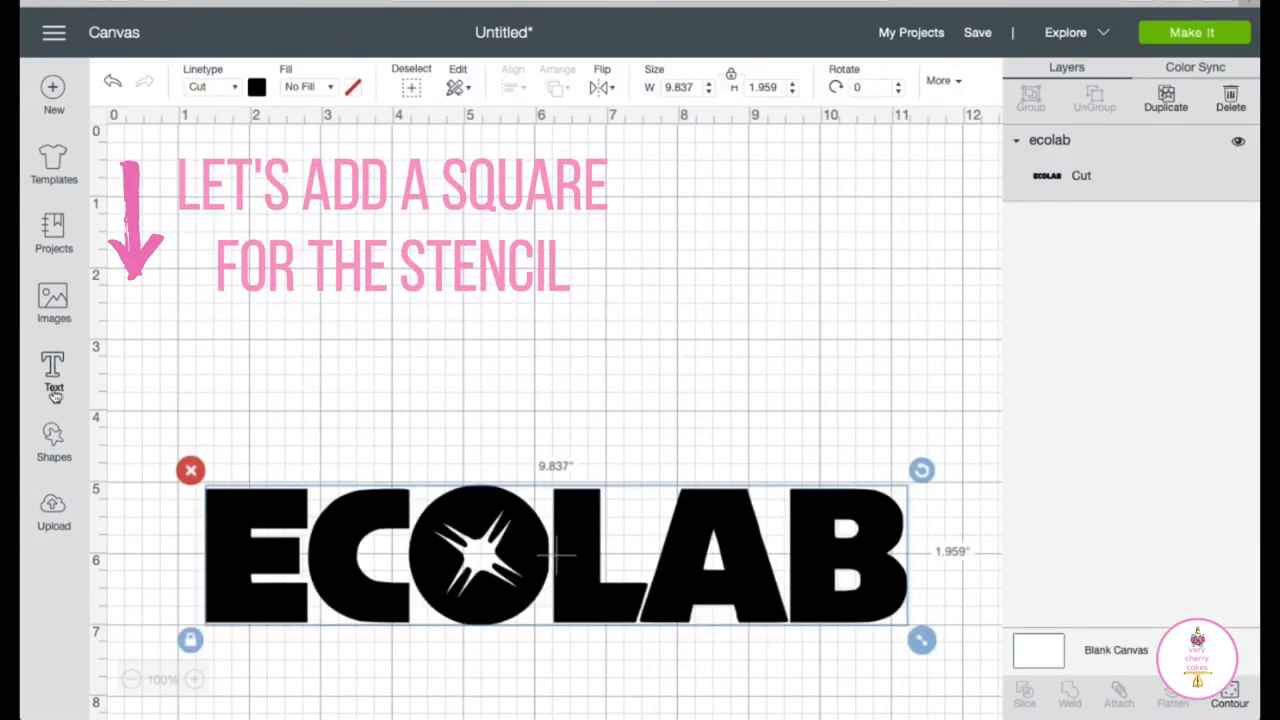
Step: Add a square shape to the canvas for the stencil
click(52, 434)
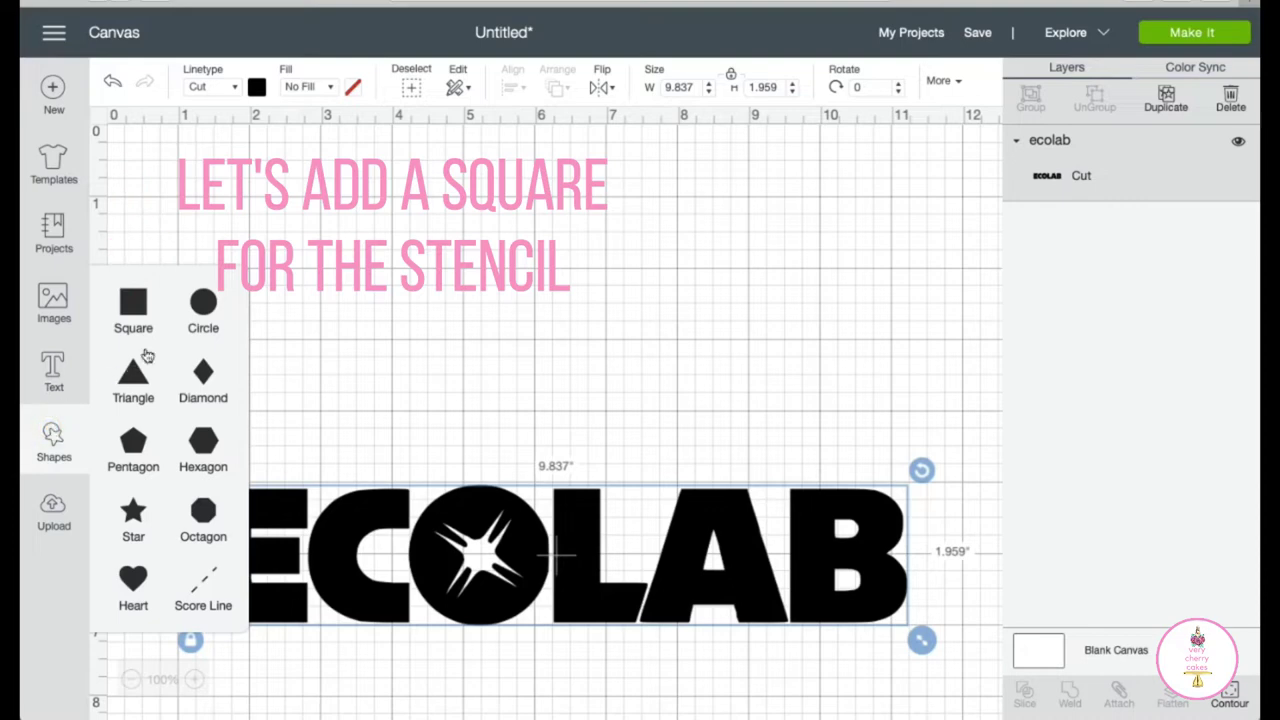
click(139, 306)
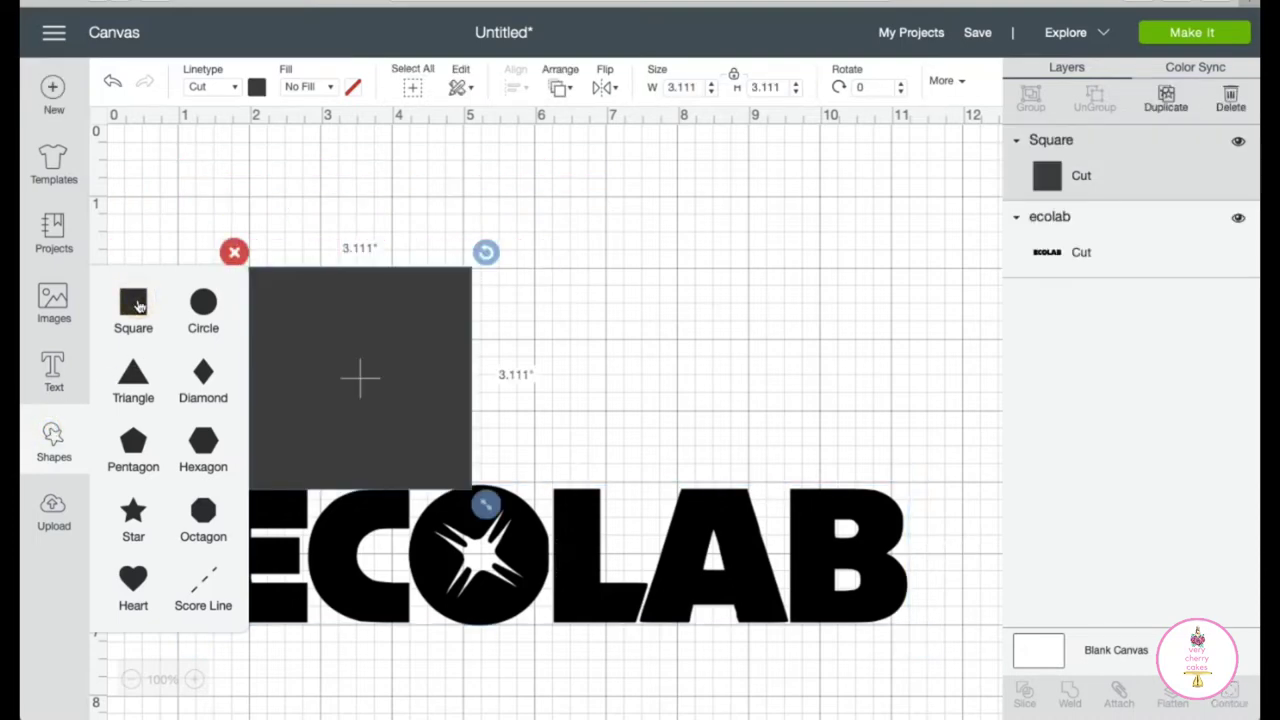
click(697, 87)
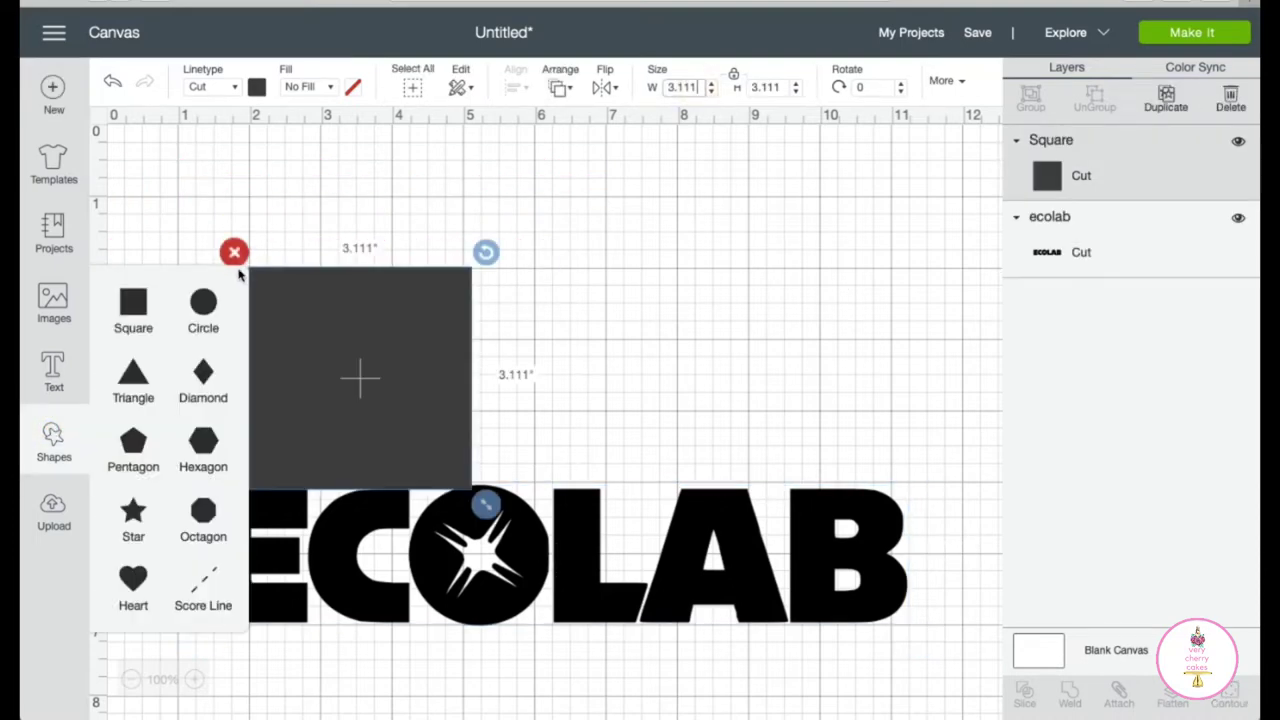
click(187, 254)
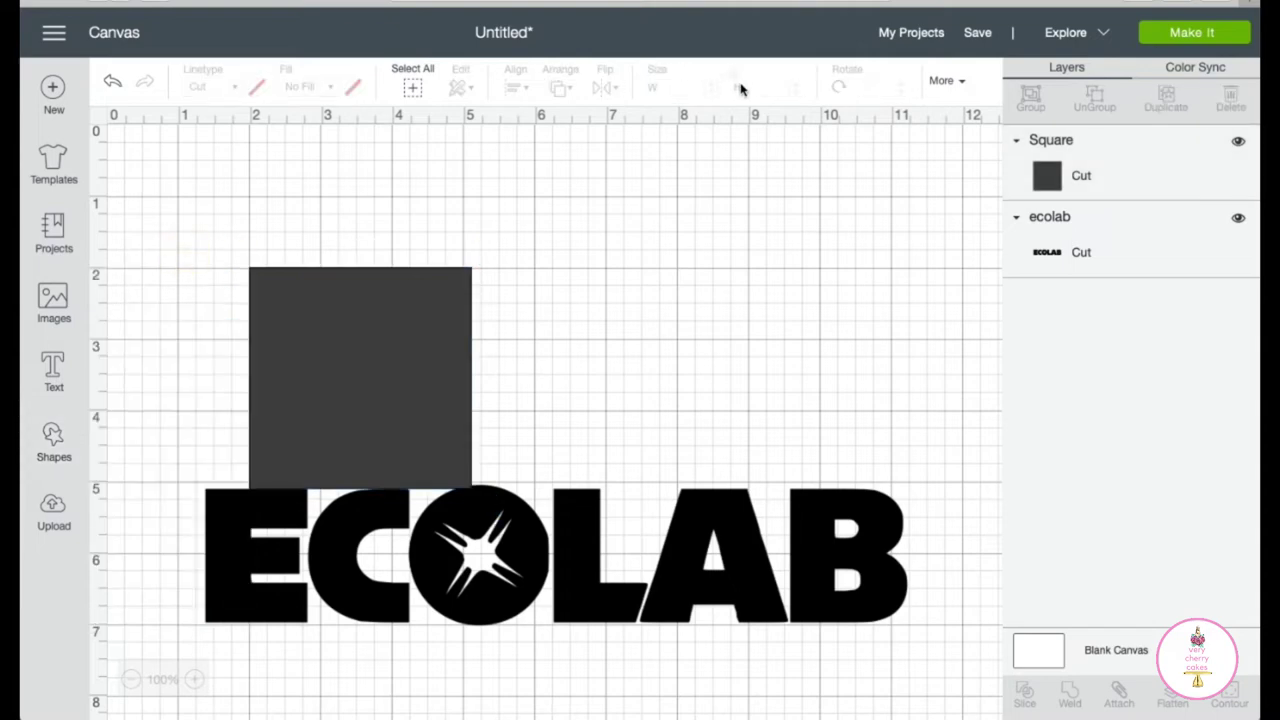
Step: Set the square's width and height to 5.5 inches and move it to the canvas's upper-left corner
click(297, 357)
click(697, 87)
click(697, 87)
text(5.5)
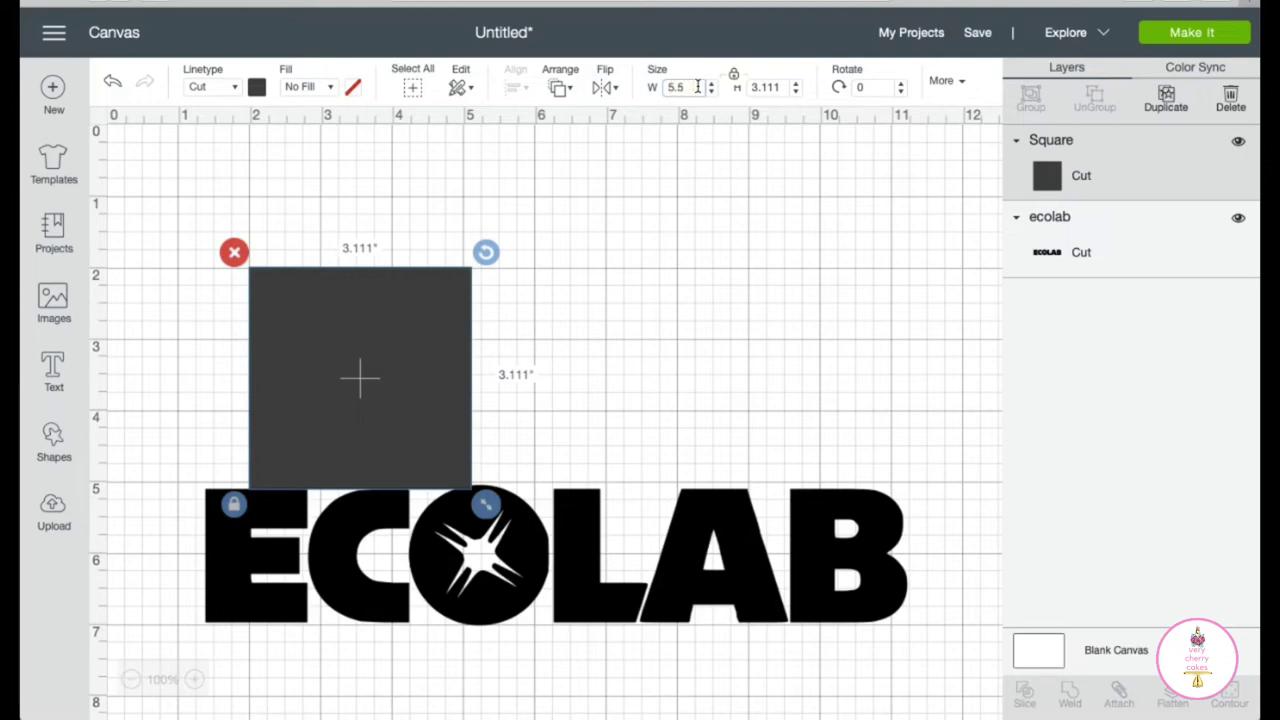
key(Return)
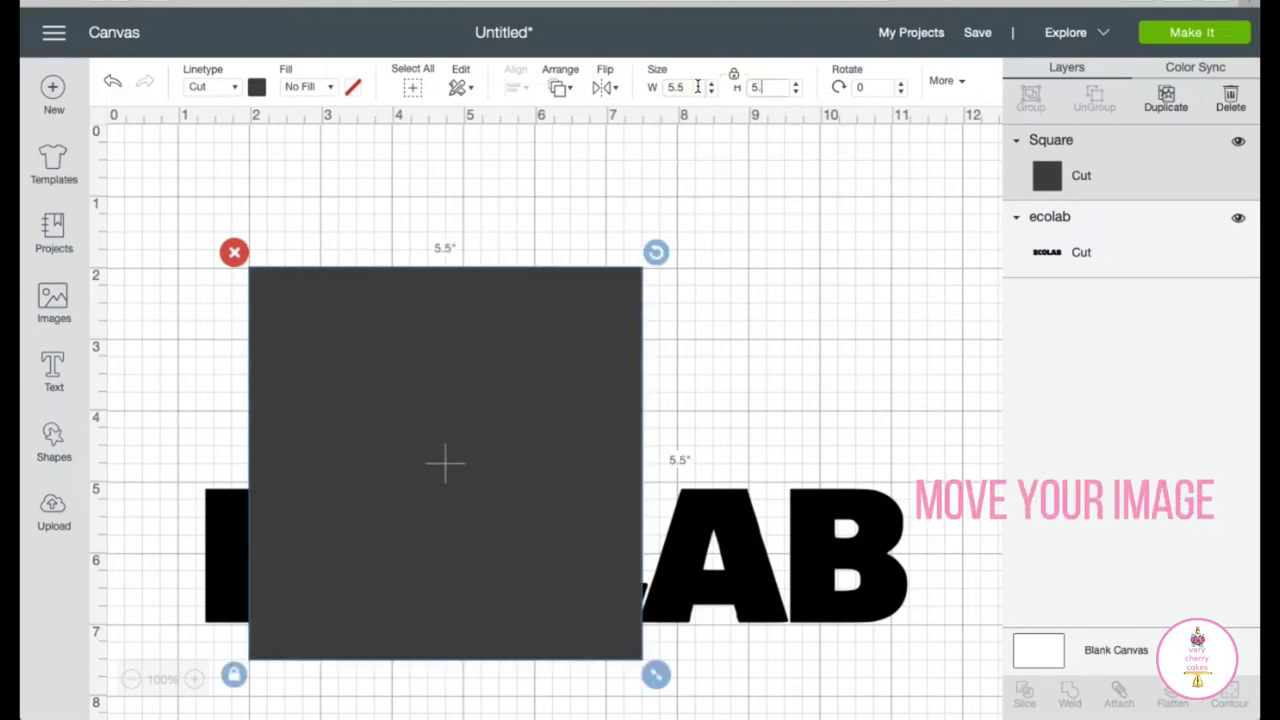
key(Tab)
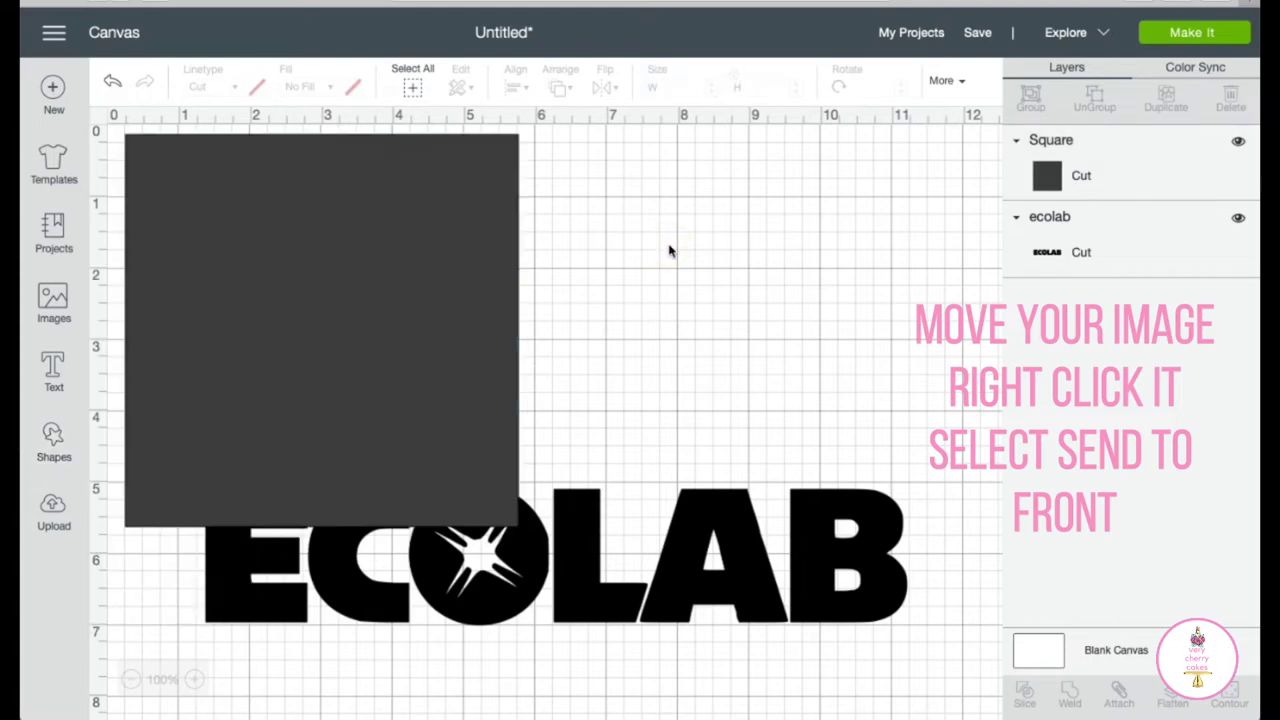
Step: Move the ECOLAB logo up over the square and send it to the front
click(633, 573)
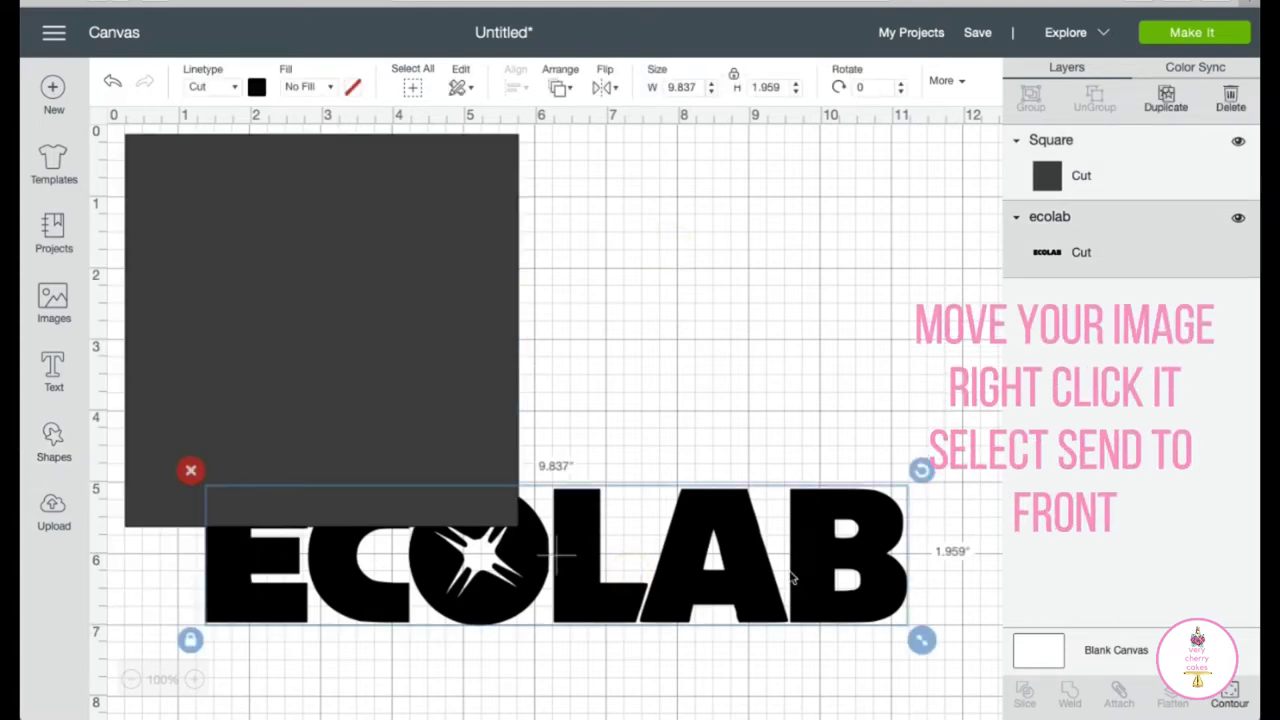
drag(787, 573, 705, 322)
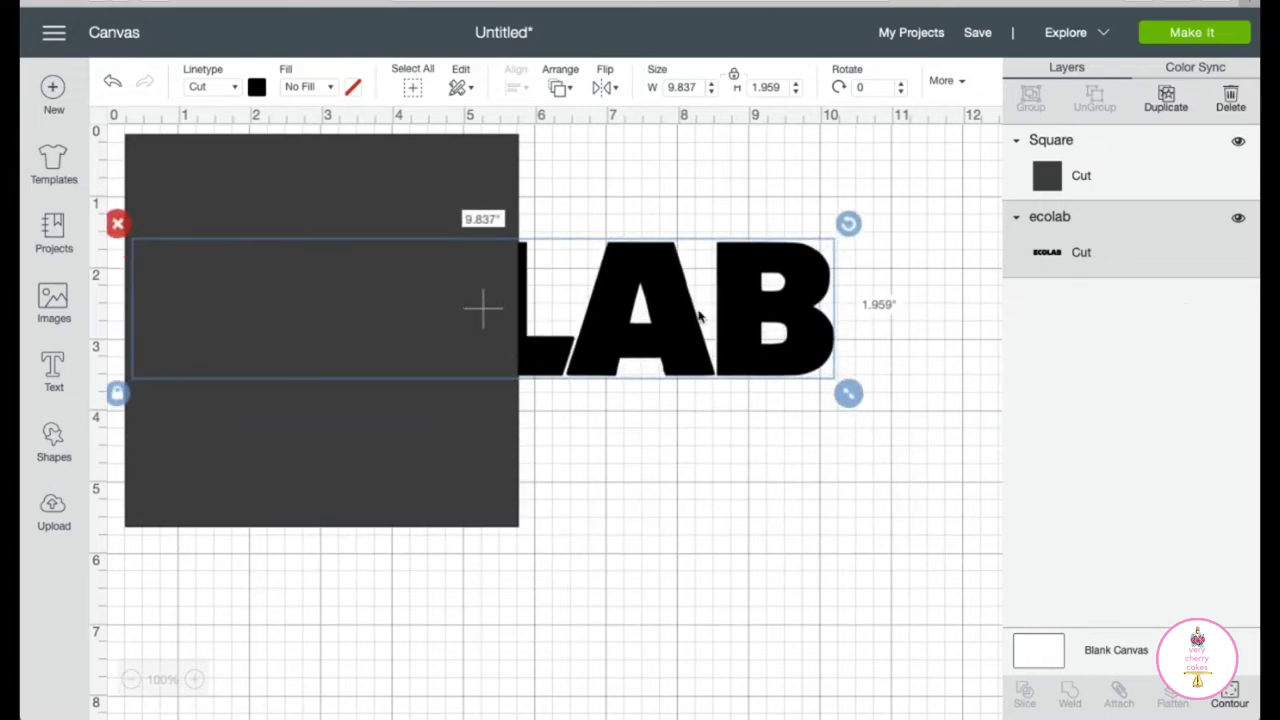
right_click(680, 301)
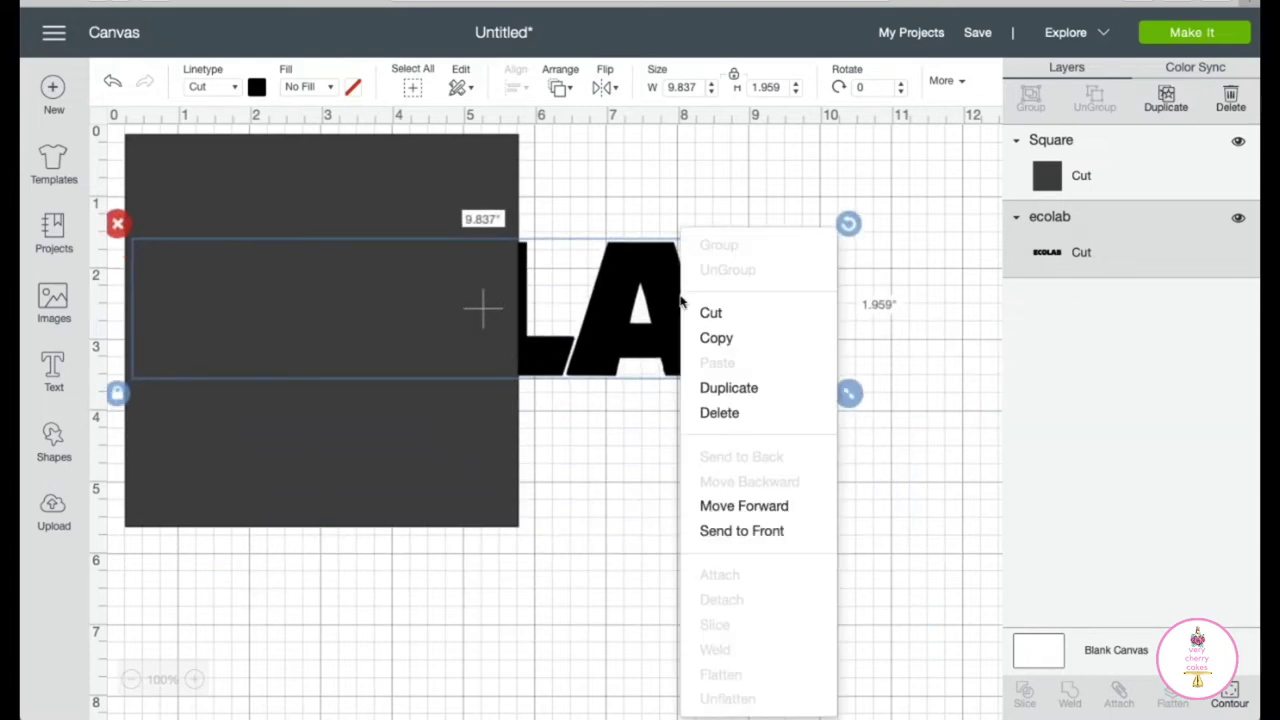
click(776, 531)
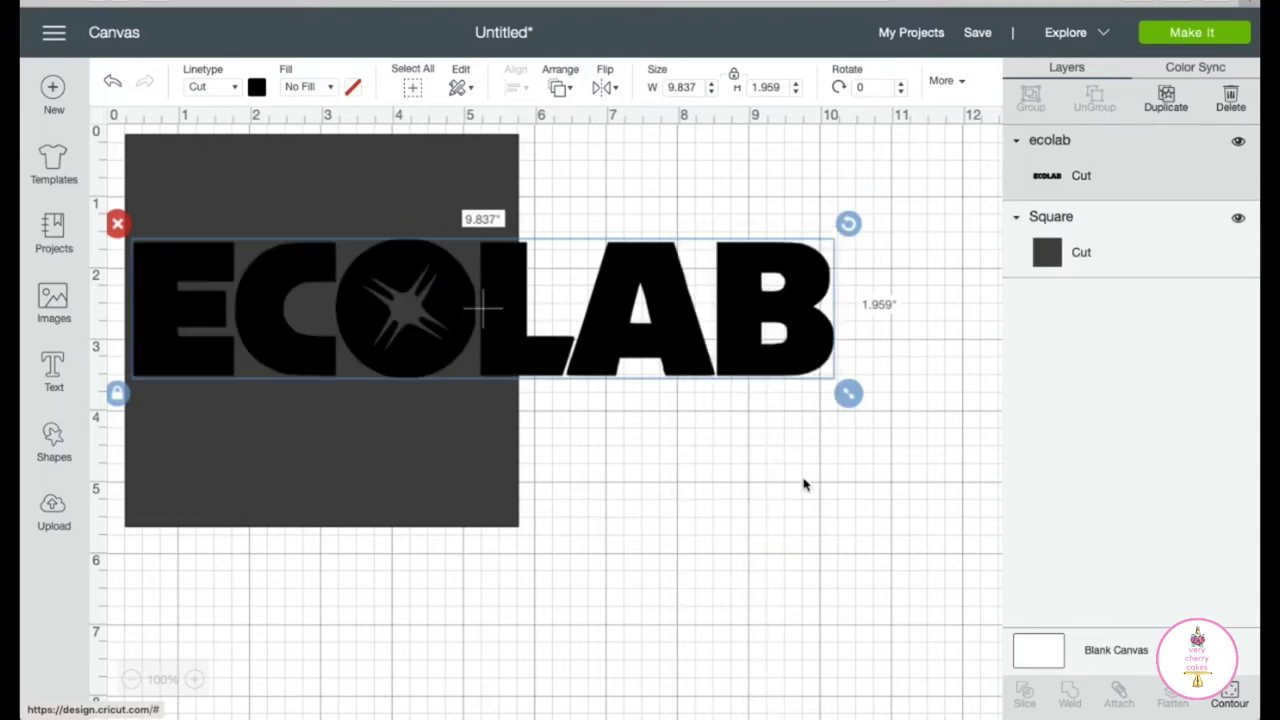
Step: Shrink the ECOLAB logo to about 4 inches wide within the square, and slice the logo out of the square
drag(847, 393, 405, 324)
drag(549, 357, 264, 241)
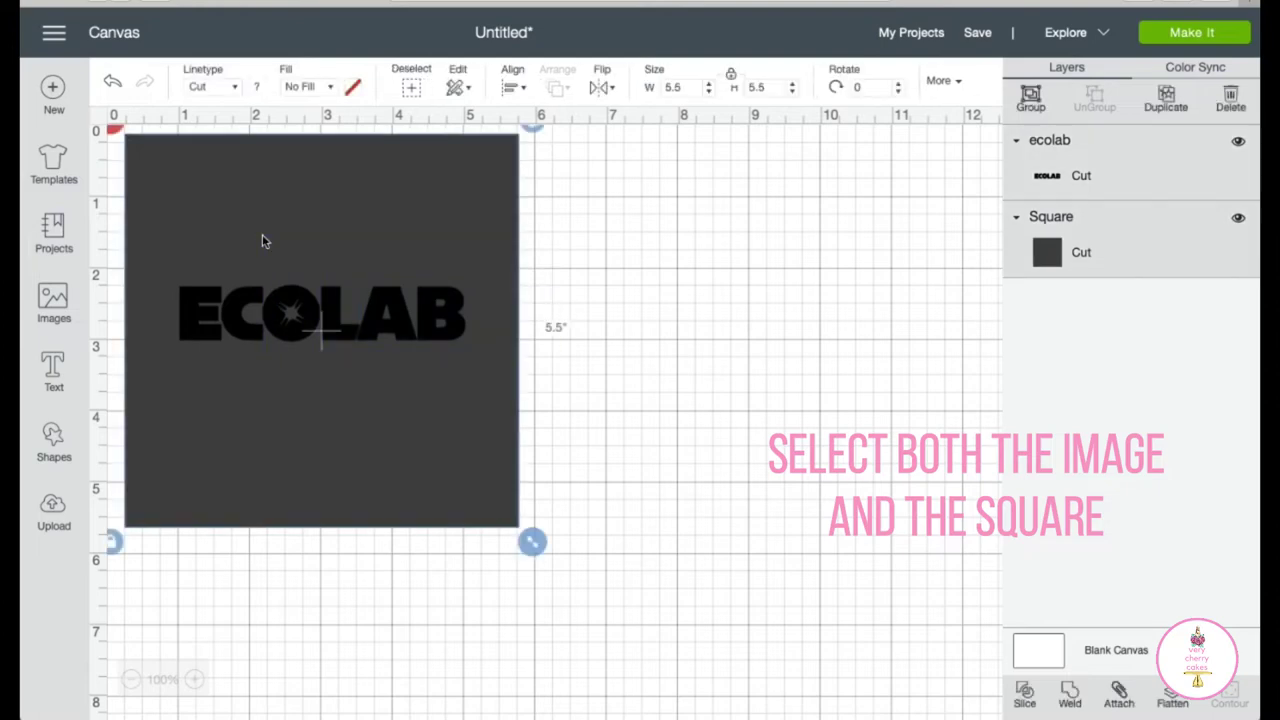
right_click(400, 308)
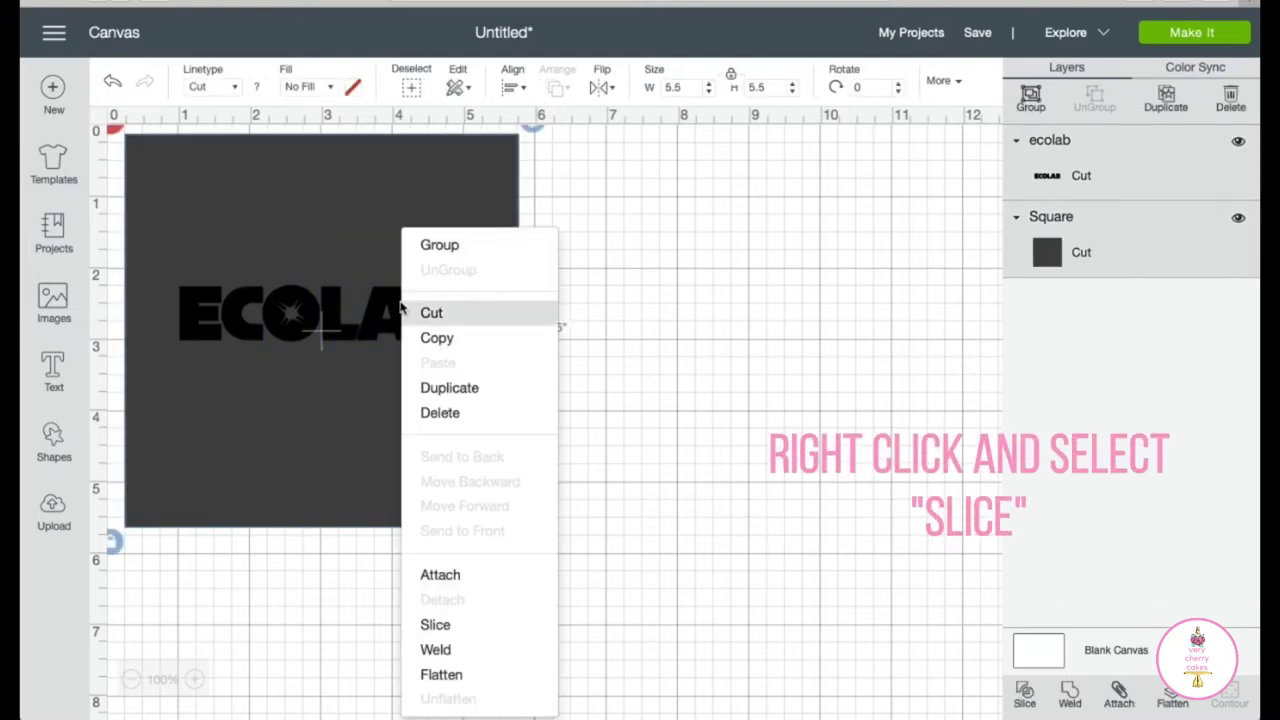
click(447, 625)
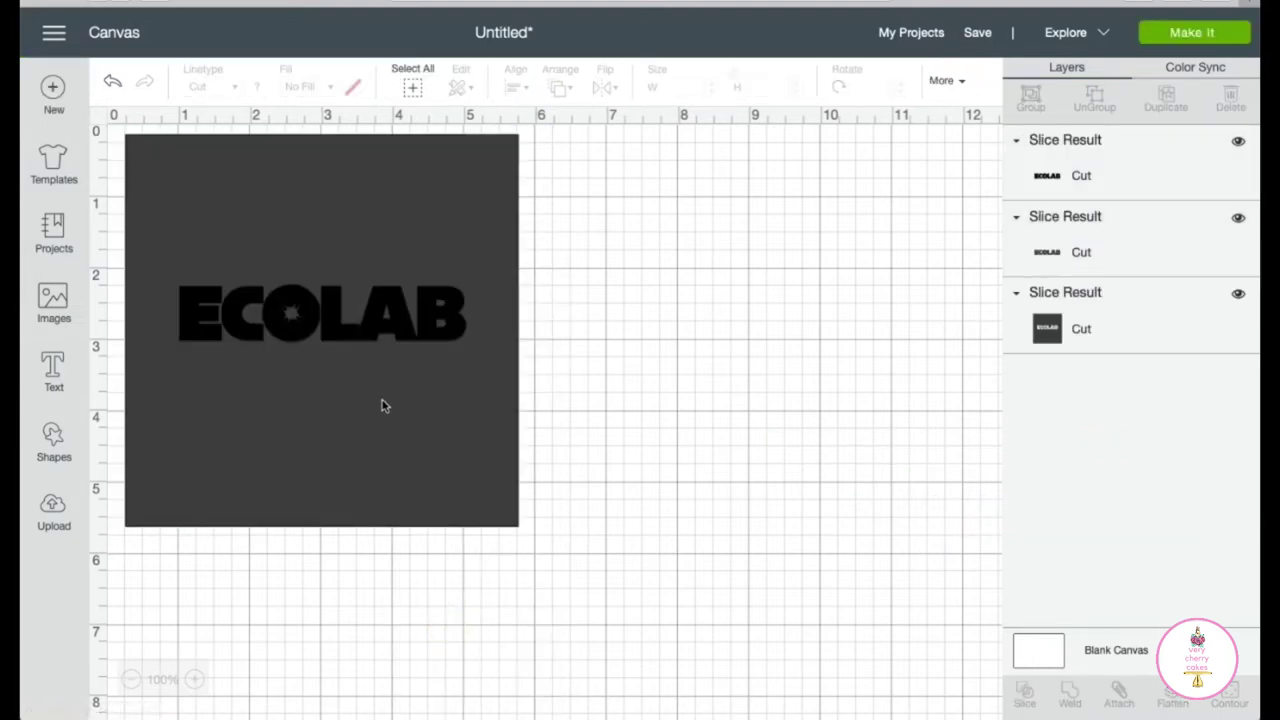
Step: Move the two cut-out ECOLAB pieces off the large square onto empty canvas and add a new square shape
drag(340, 332, 746, 284)
drag(325, 311, 757, 378)
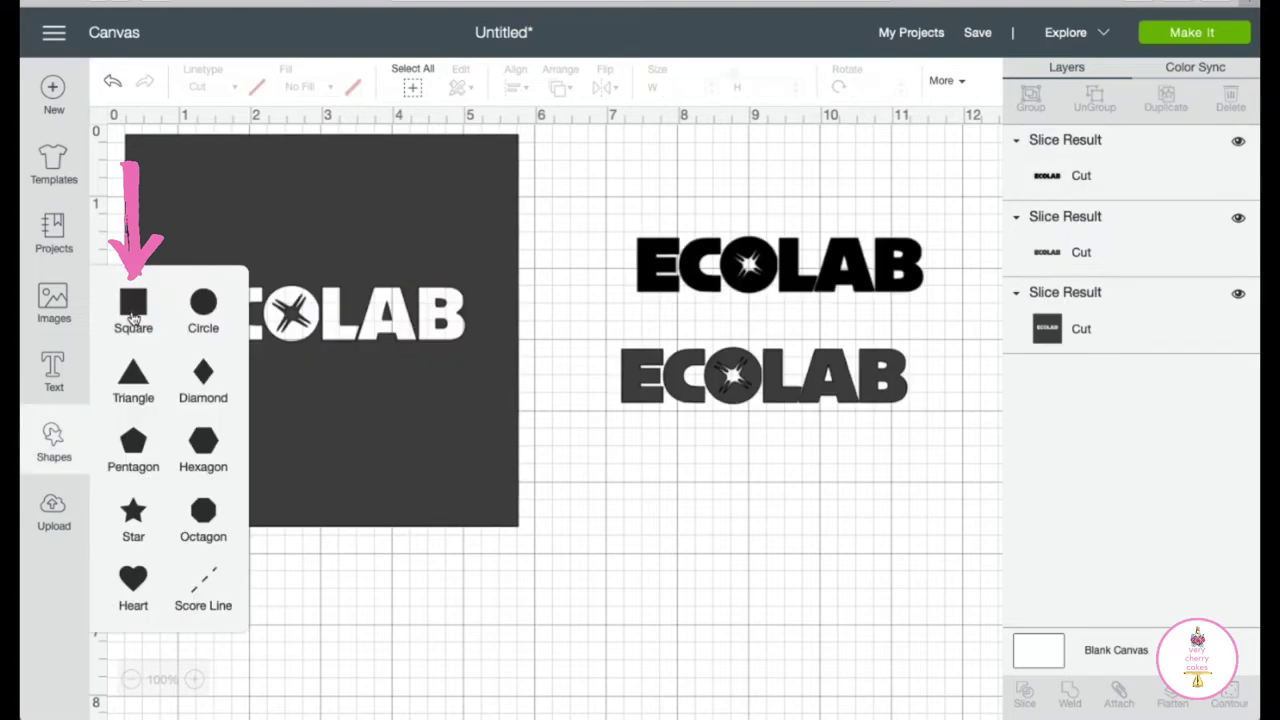
click(133, 310)
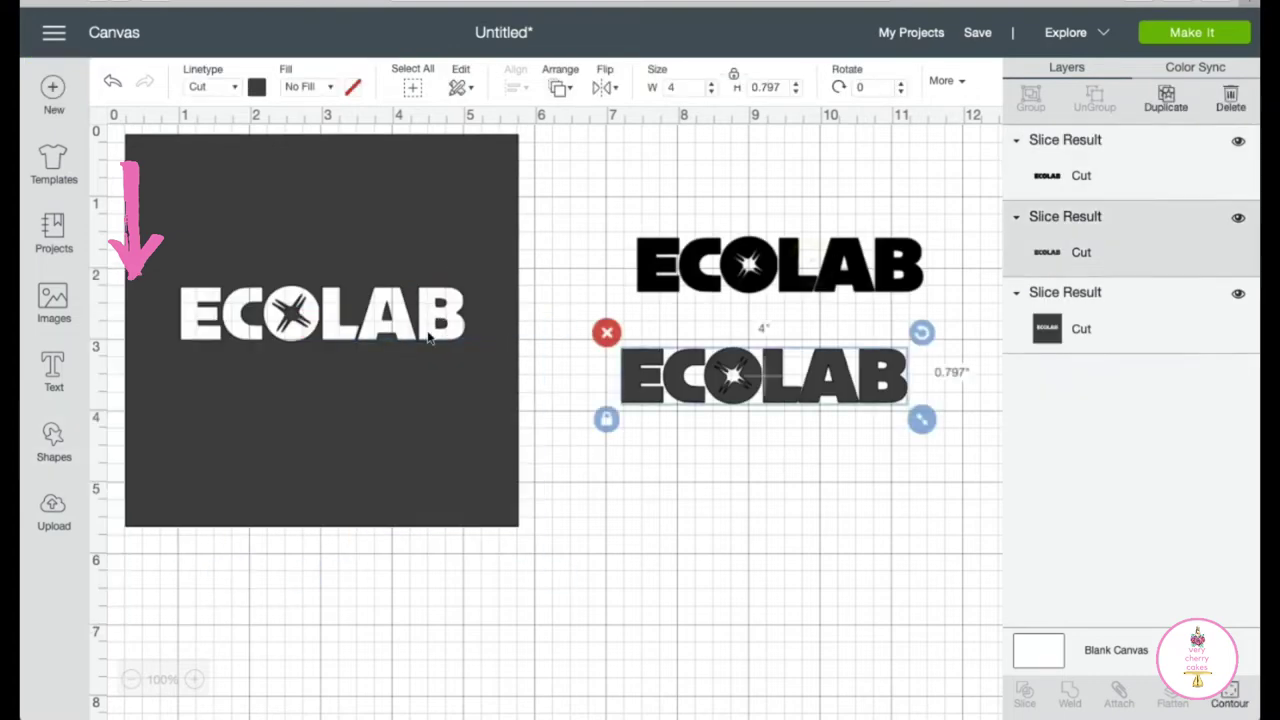
Step: Delete the black and the gray leftover ECOLAB pieces beside the stencil
click(814, 265)
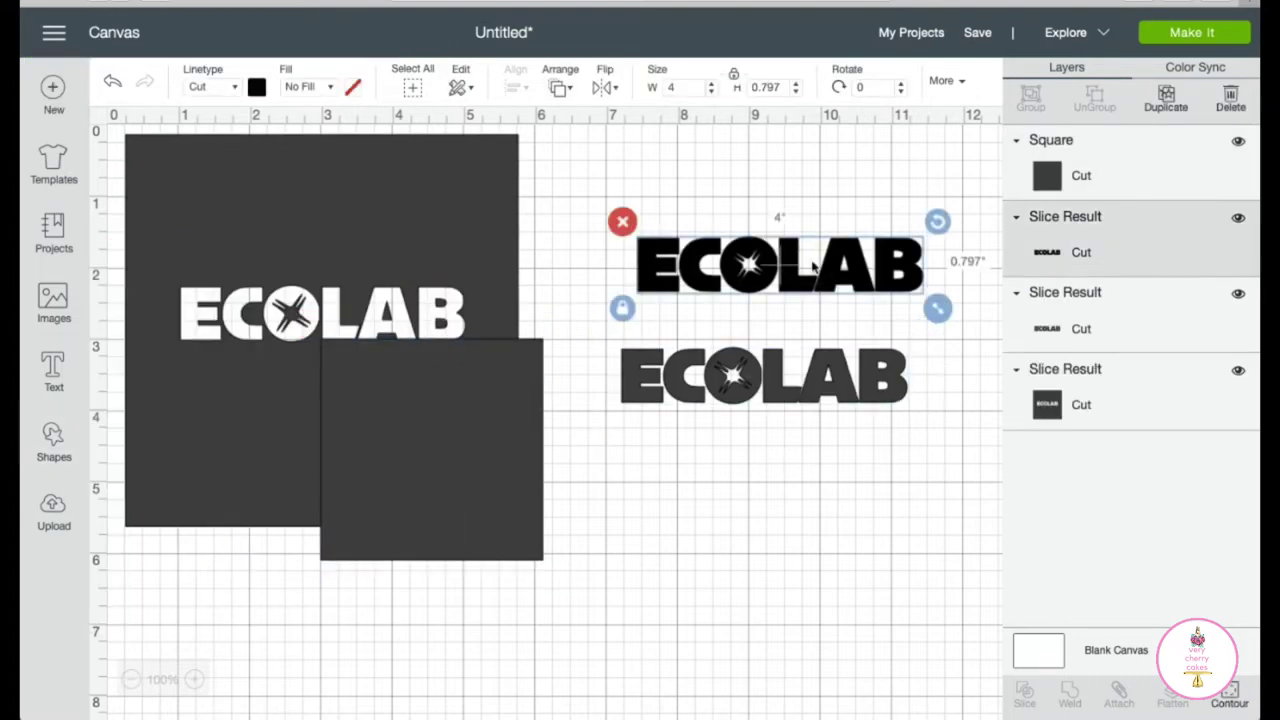
key(Delete)
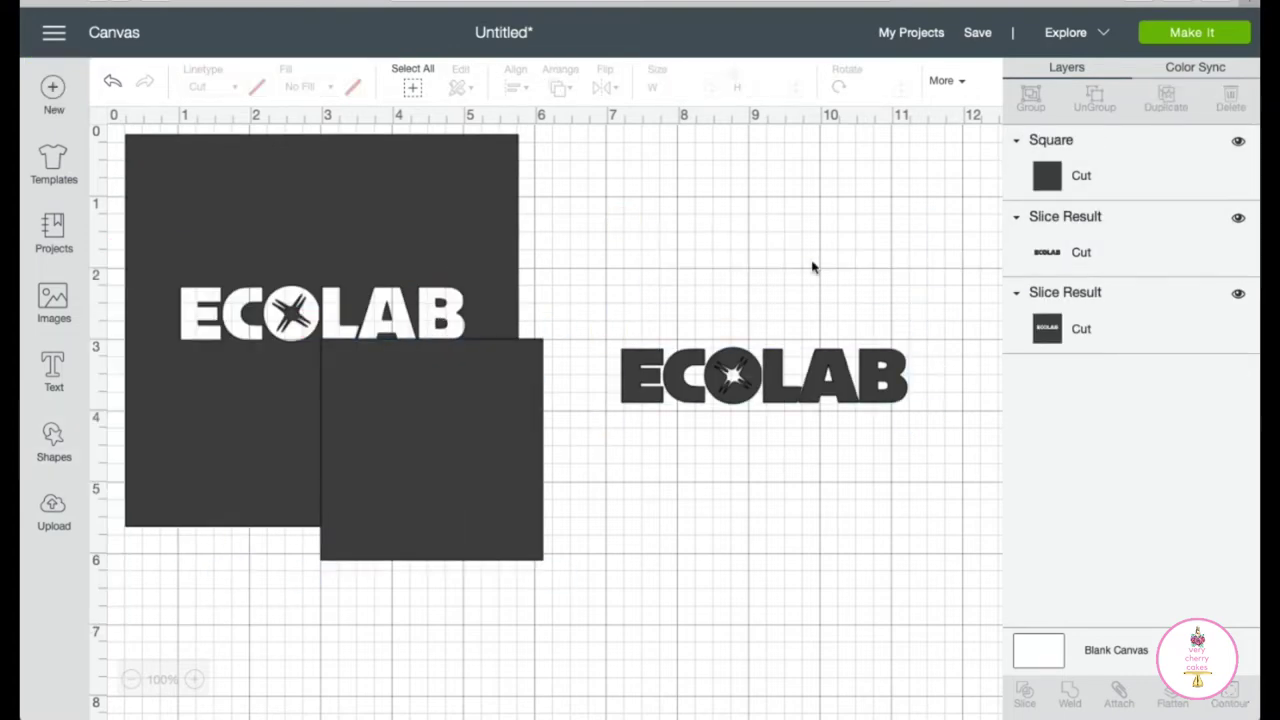
click(735, 365)
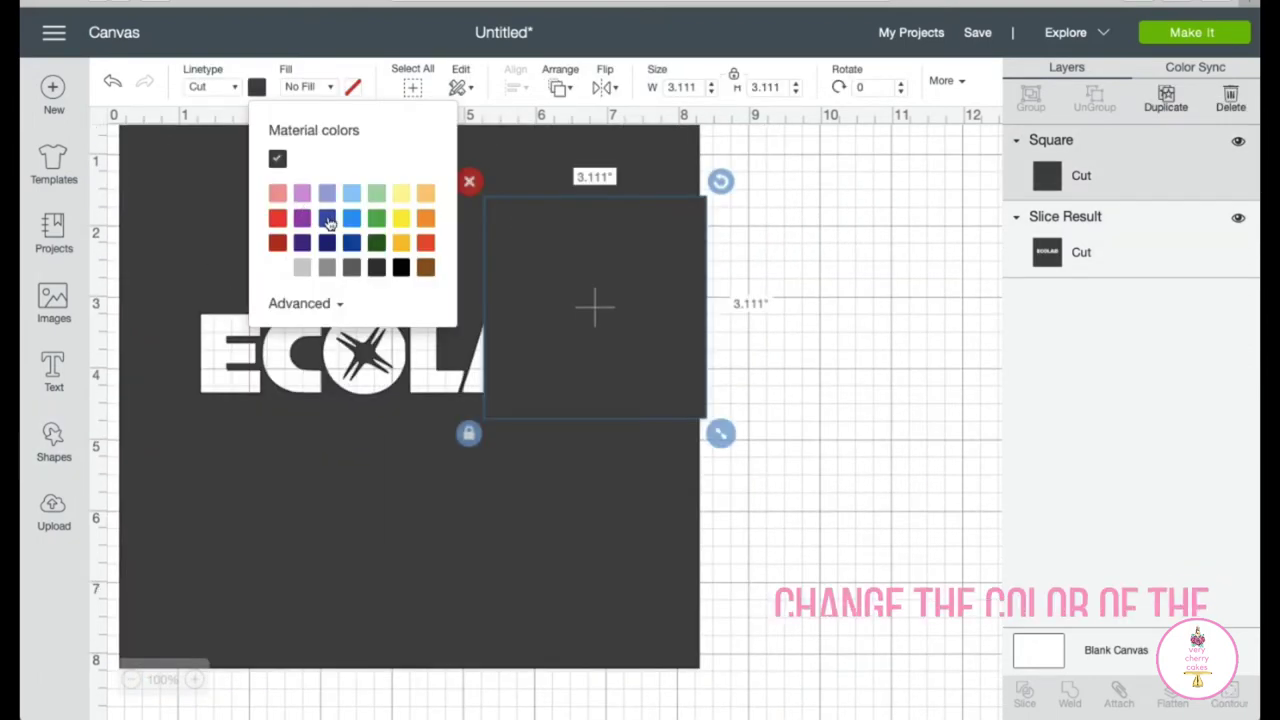
Step: Color the new square blue and shrink it to a bridge strip 0.1 inches wide and 0.4 inches high
click(327, 218)
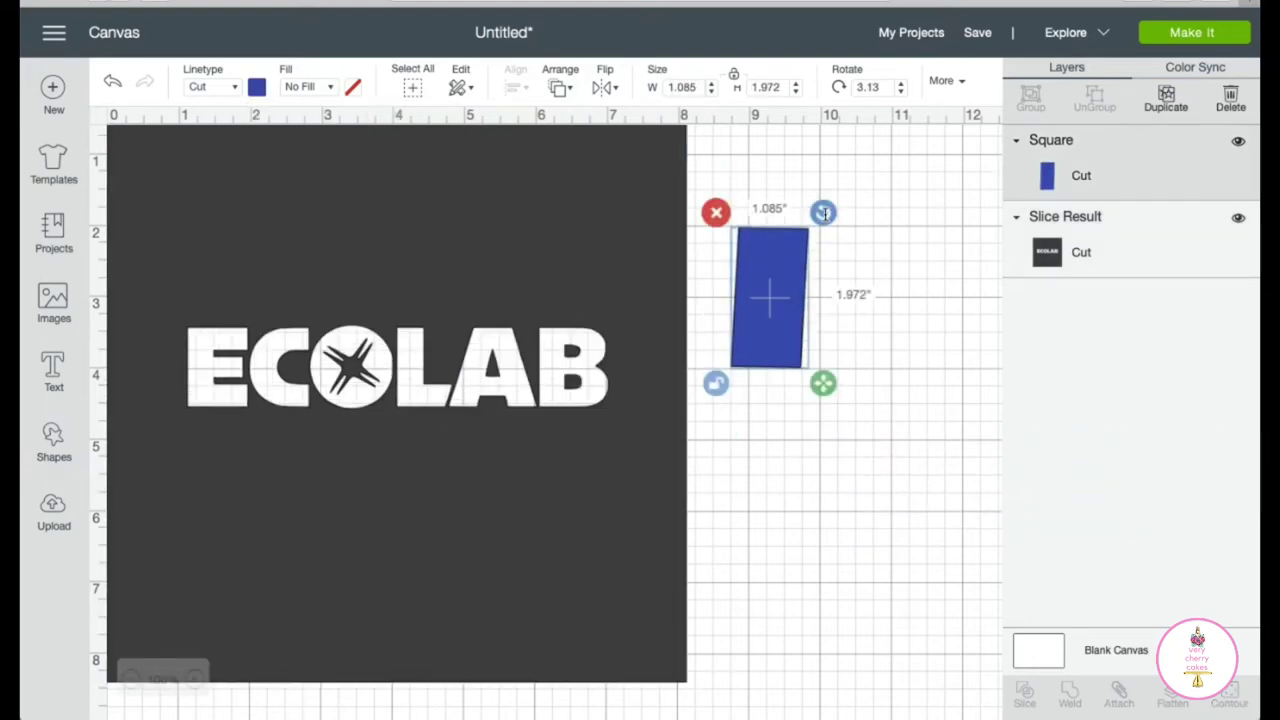
drag(823, 212, 826, 212)
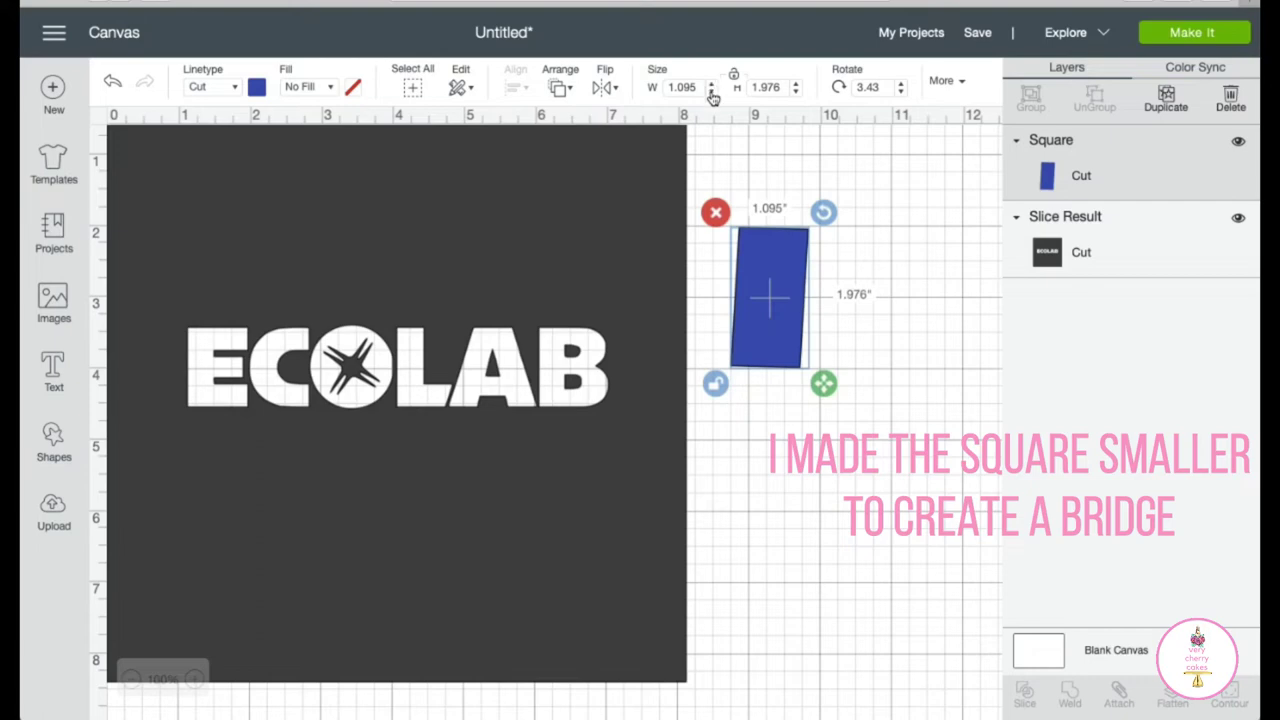
click(712, 91)
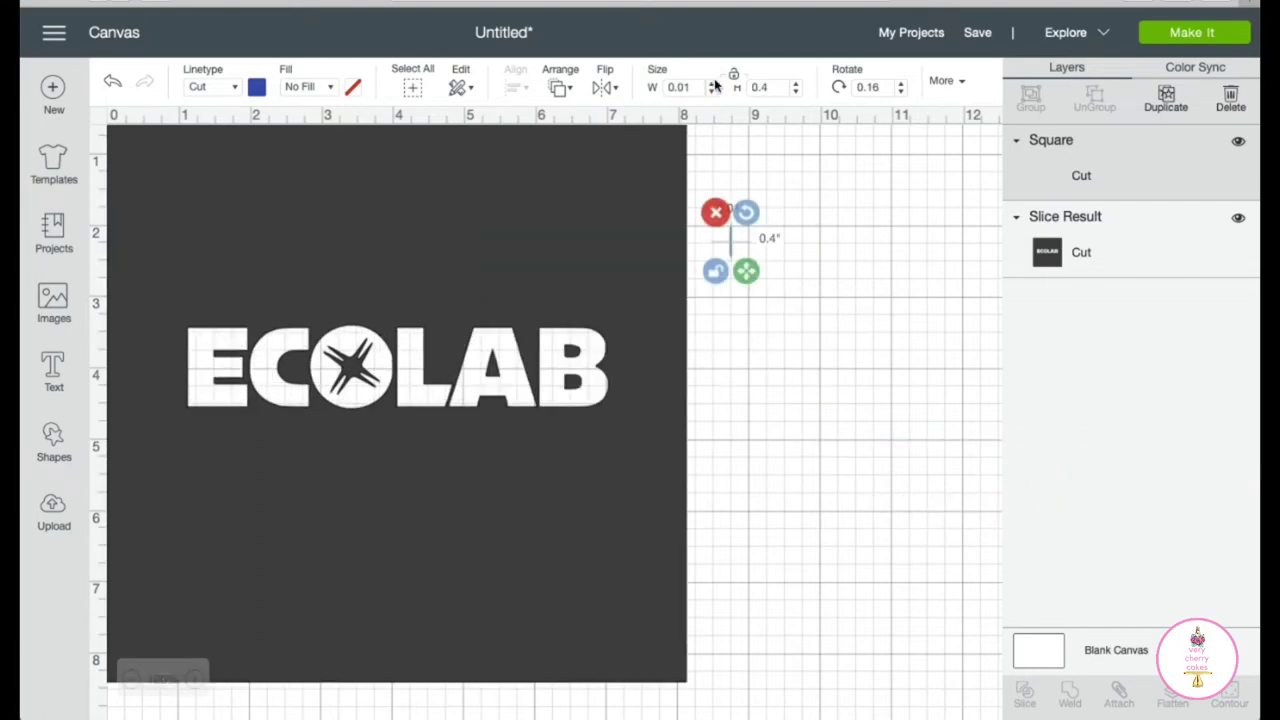
click(714, 84)
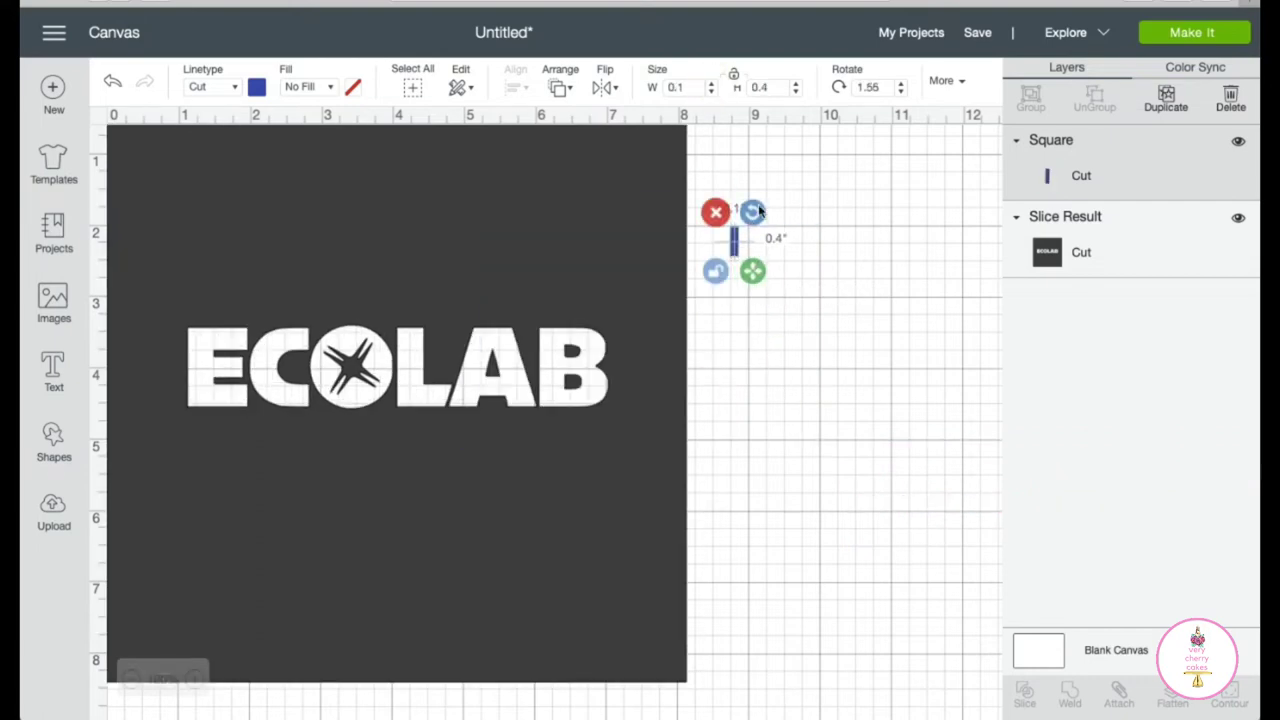
Step: Place the bridge strip on the lower part of the letter A and tilt it about 12 degrees
drag(735, 248, 509, 363)
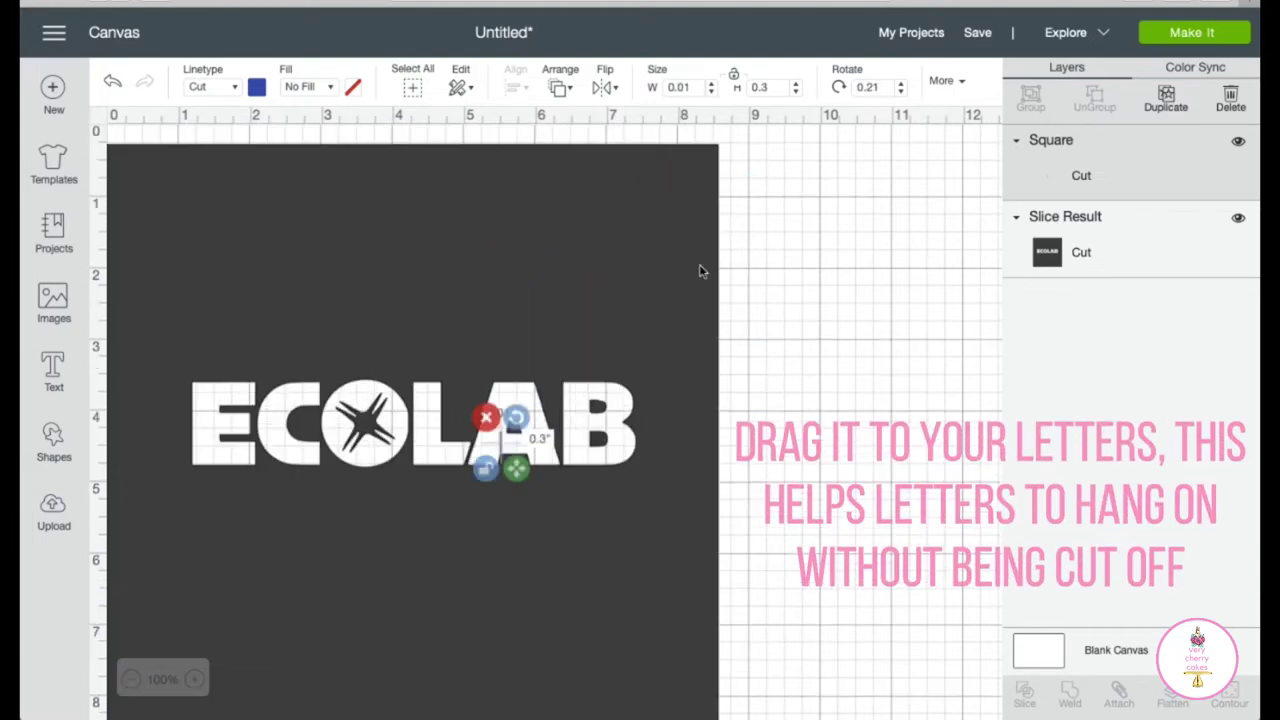
drag(516, 418, 522, 432)
click(513, 452)
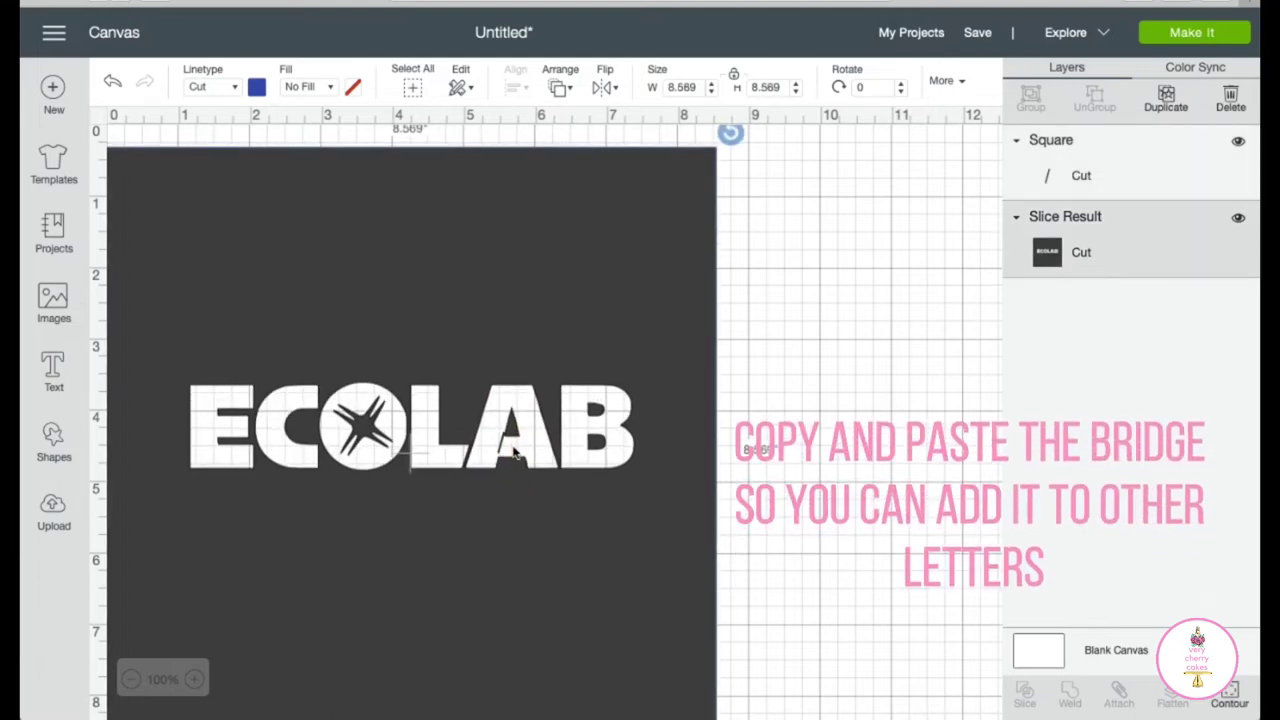
click(515, 450)
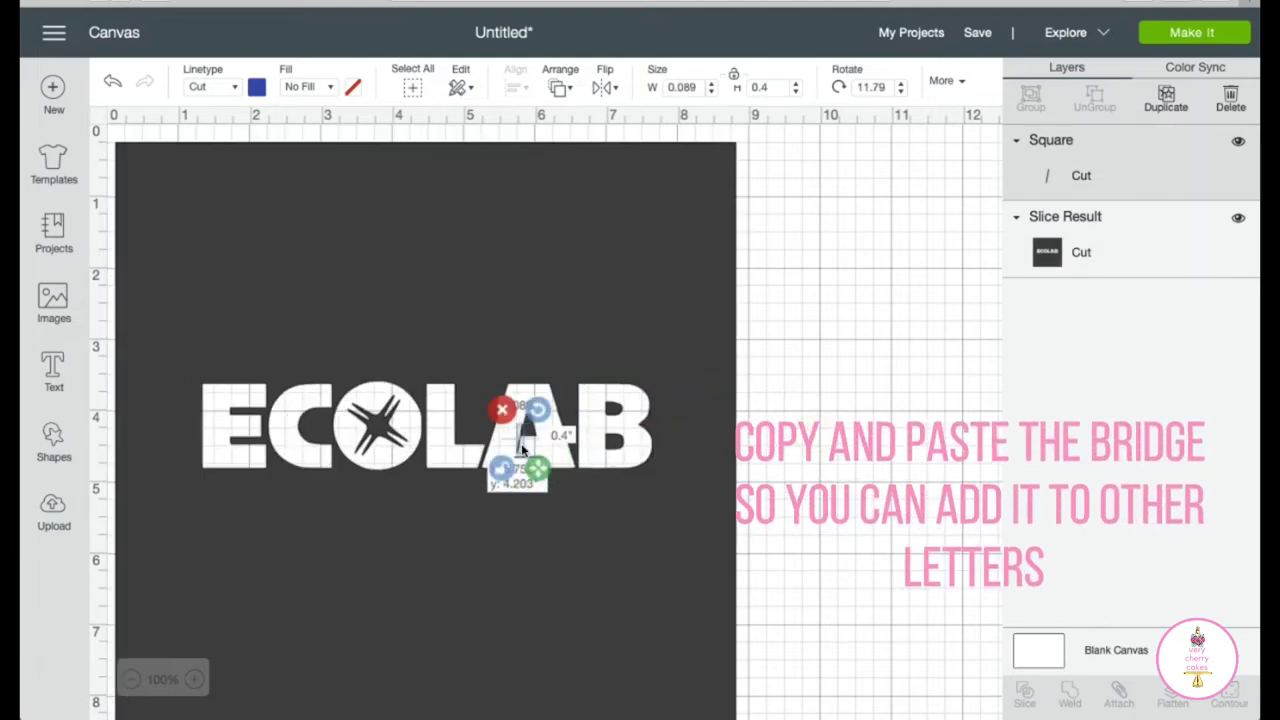
Step: Weld all the bridge strips and the ECOLAB stencil square into a single shape
click(794, 460)
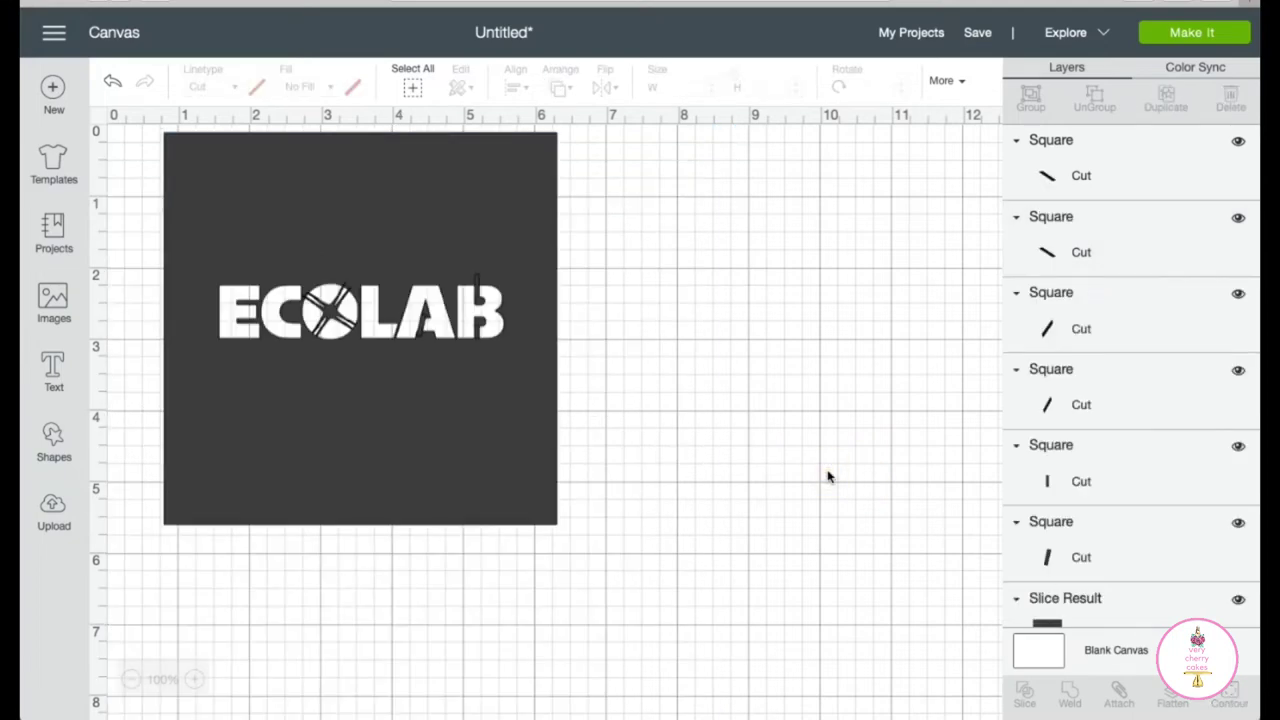
key(ctrl+a)
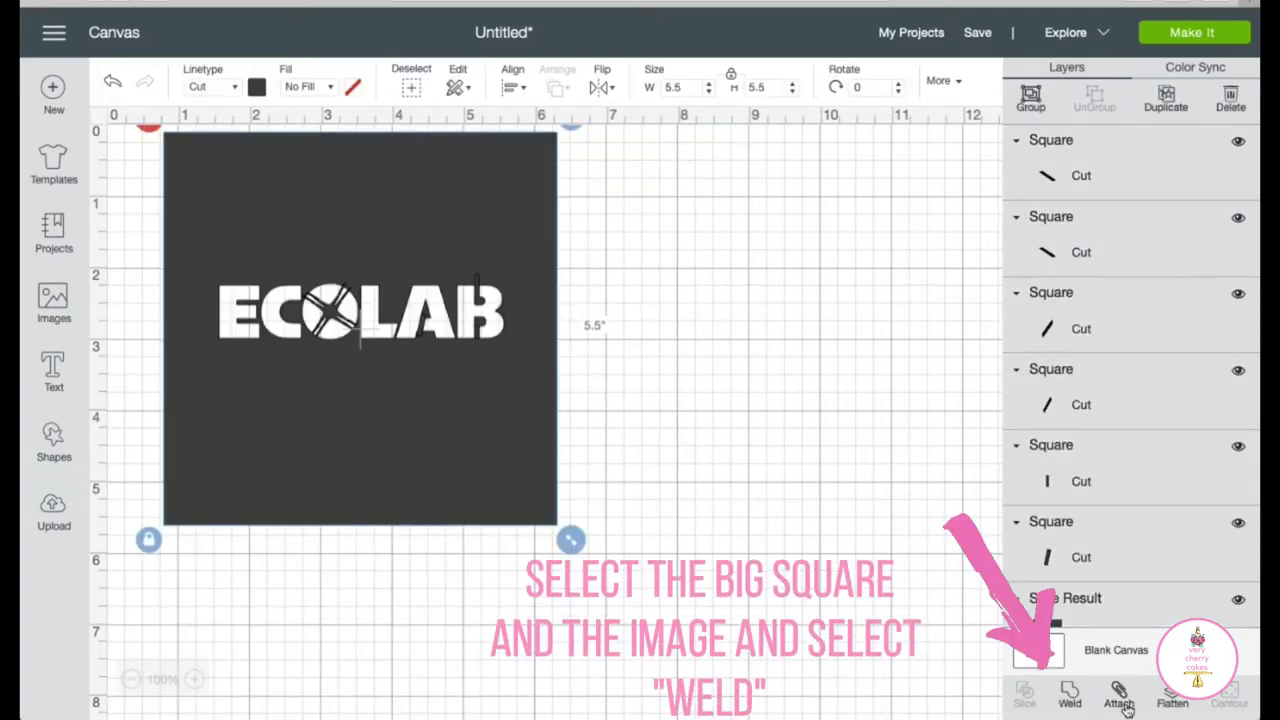
click(1070, 697)
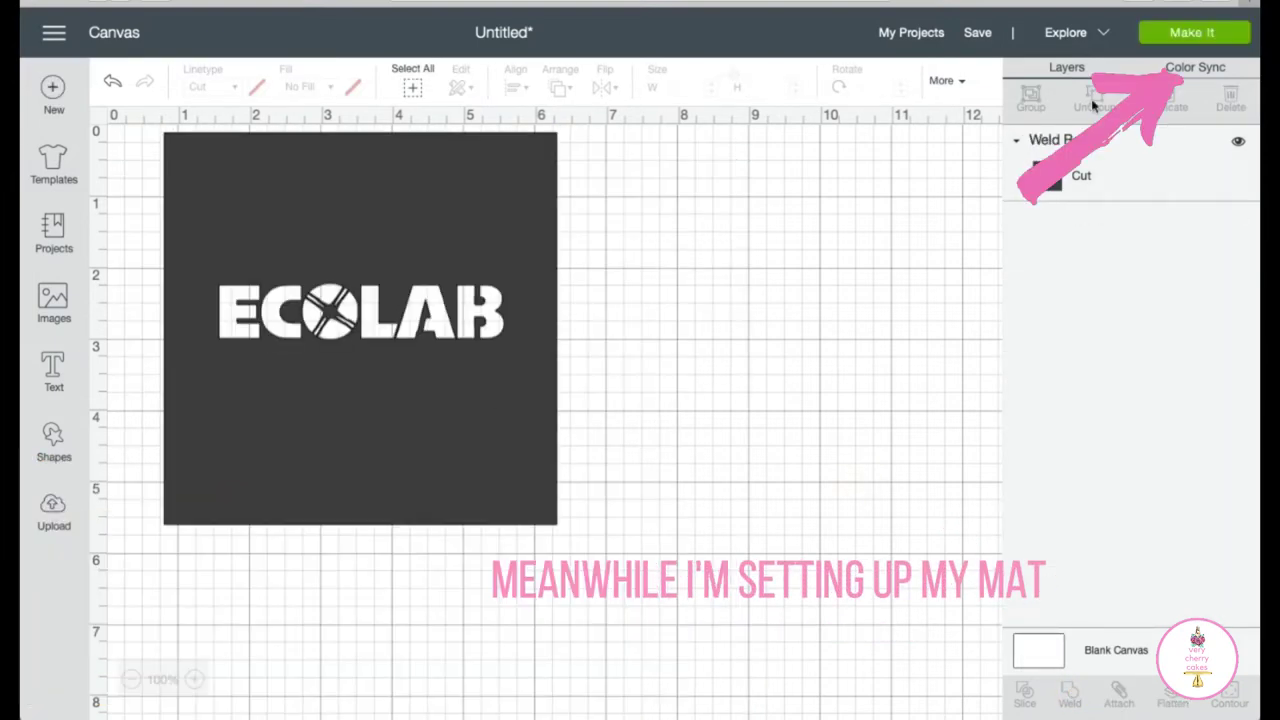
Step: Prepare the stencil for cutting with the current mat settings and set the material to FOOD SAFE STENCIL .007
click(1193, 33)
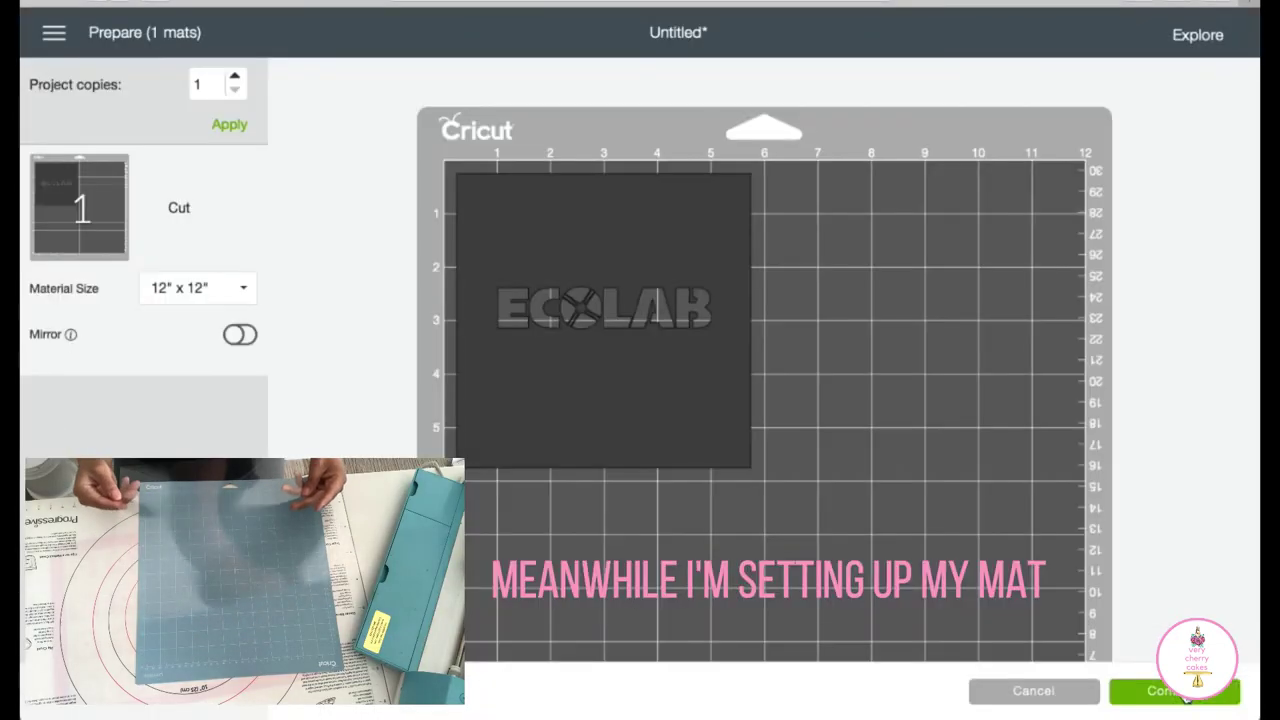
click(1187, 697)
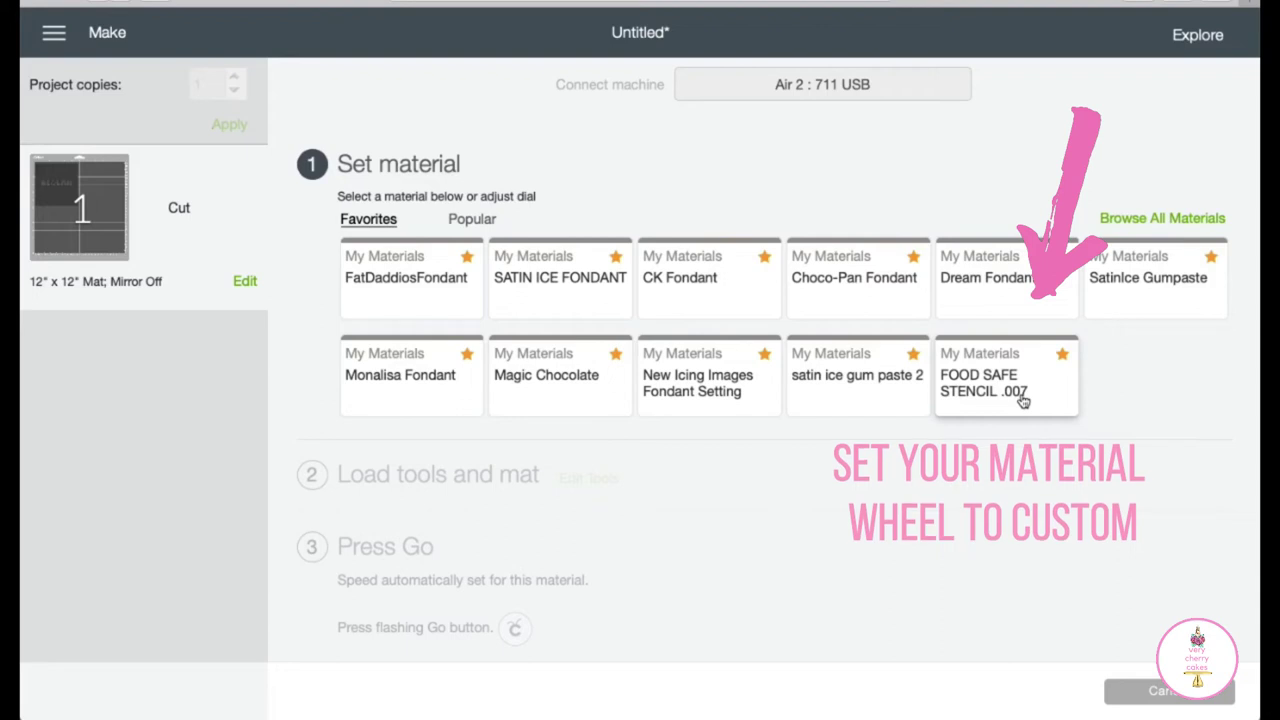
click(1022, 399)
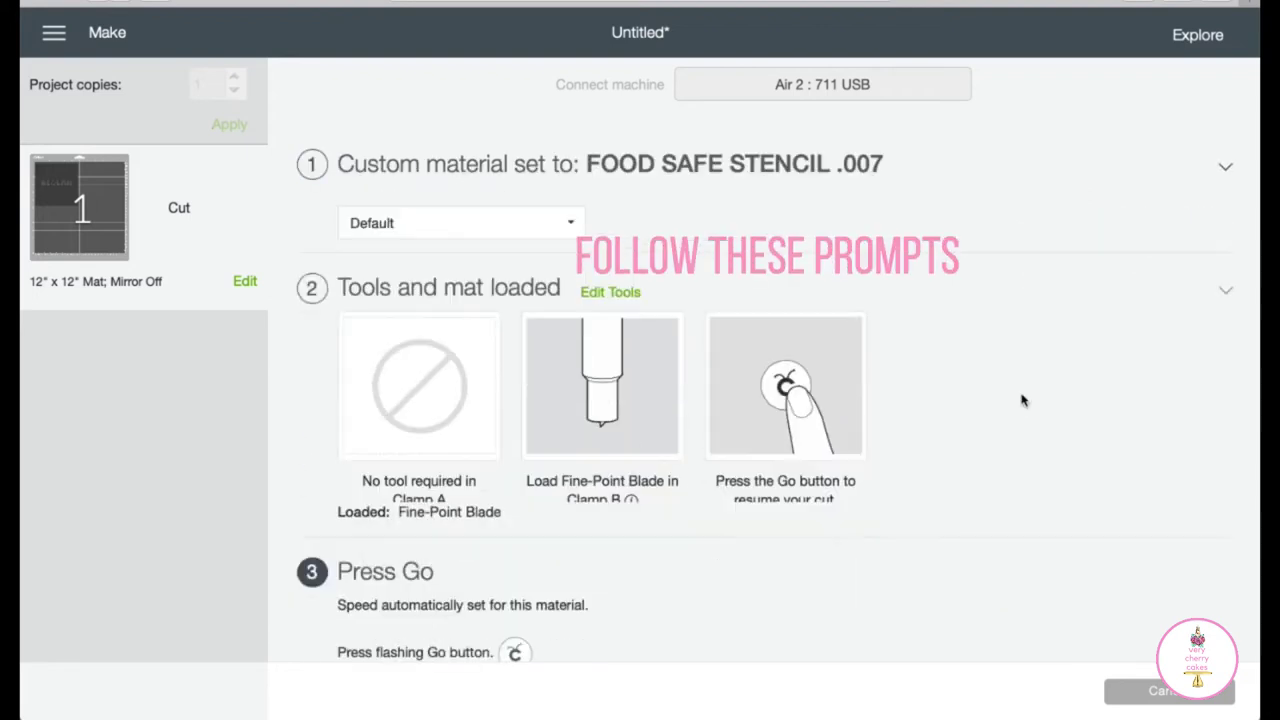